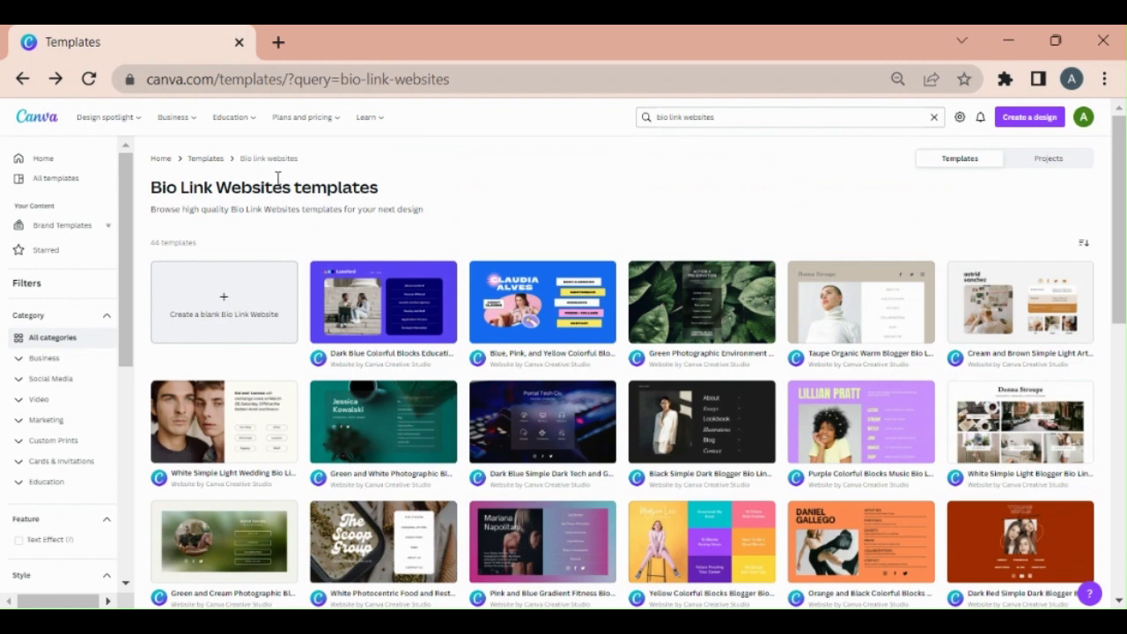
Step: Return to the home page and search the templates for "bio link website"
left_click(46, 160)
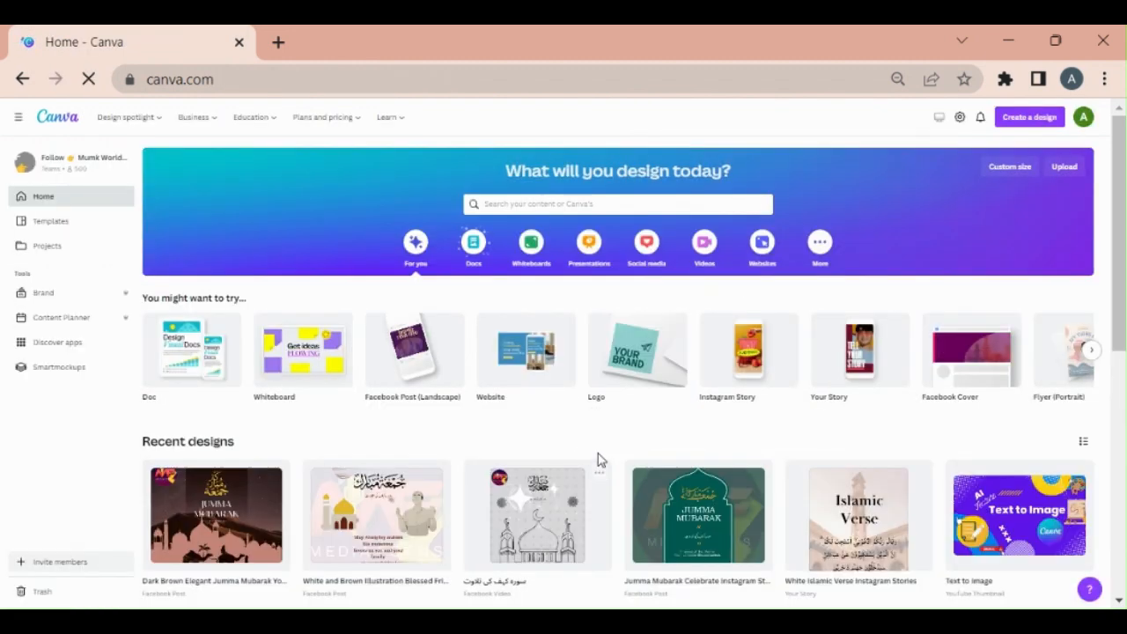
left_click(532, 204)
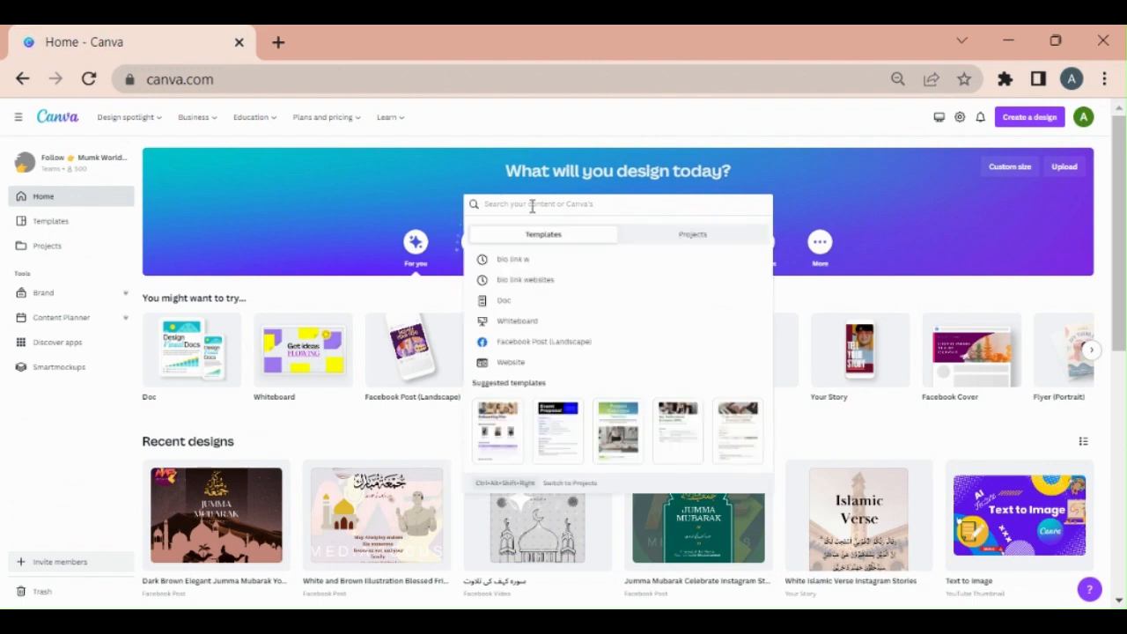
type("bio lin")
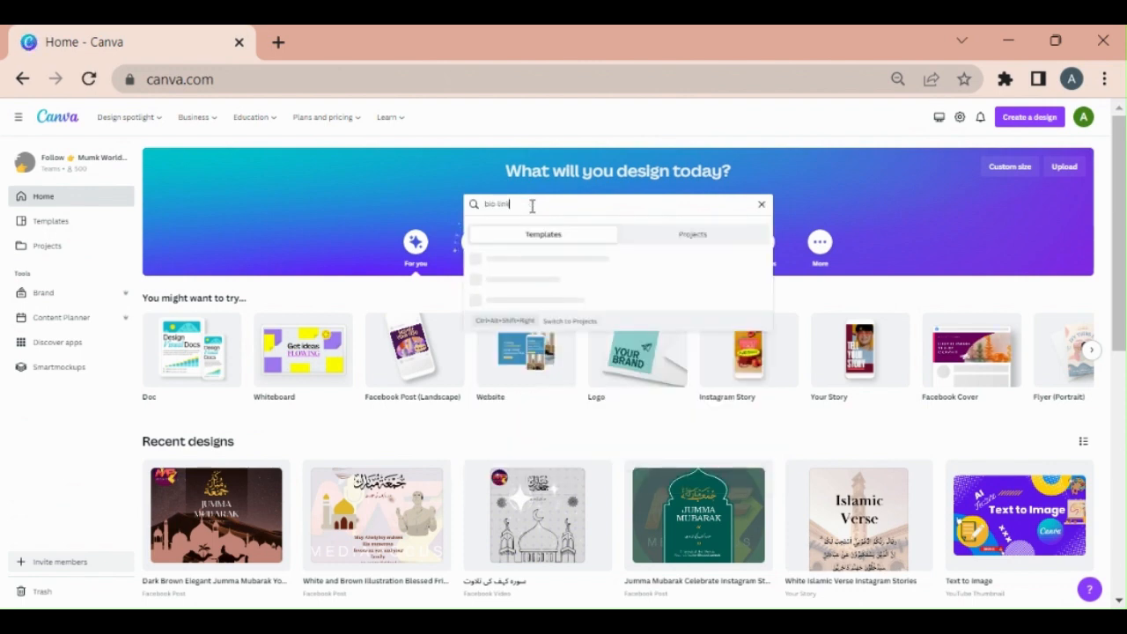
type("k website")
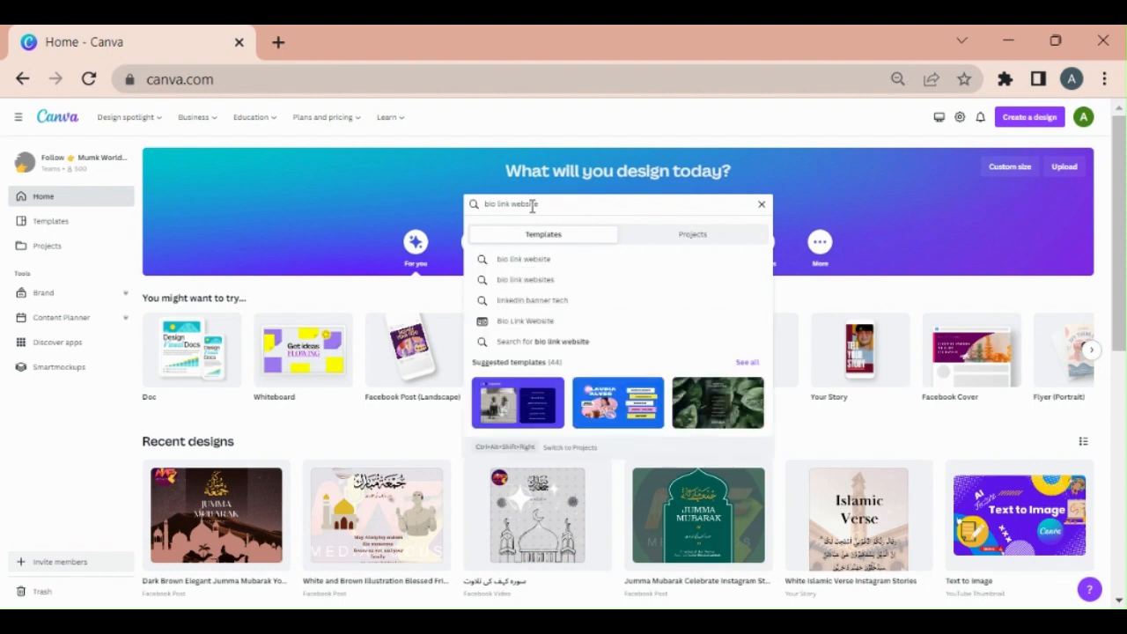
left_click(535, 261)
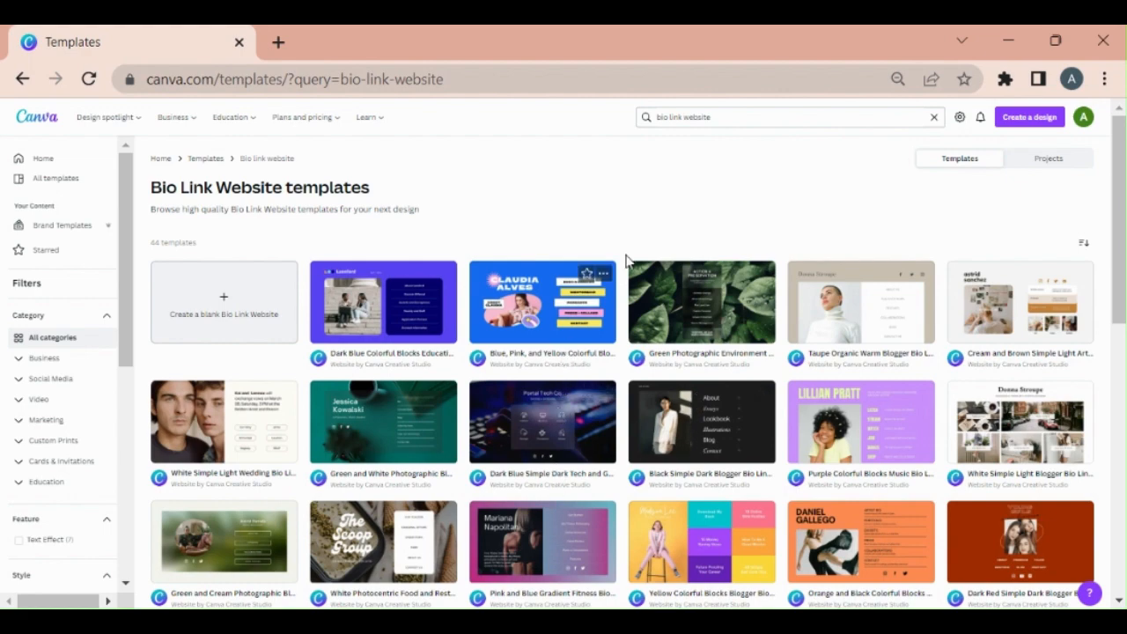
Step: Browse the template results and open the Purple, Pink, and Yellow Colorful Blocks Fitness Bio-Link Website template for customization
scroll(625, 259, "down", 3)
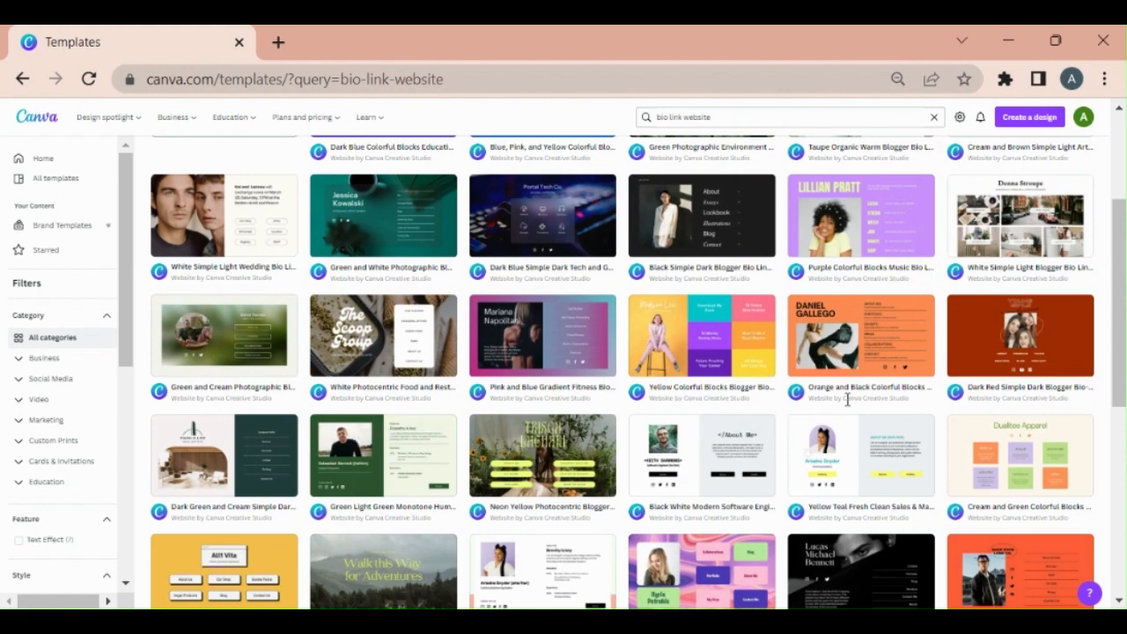
scroll(847, 398, "down", 7)
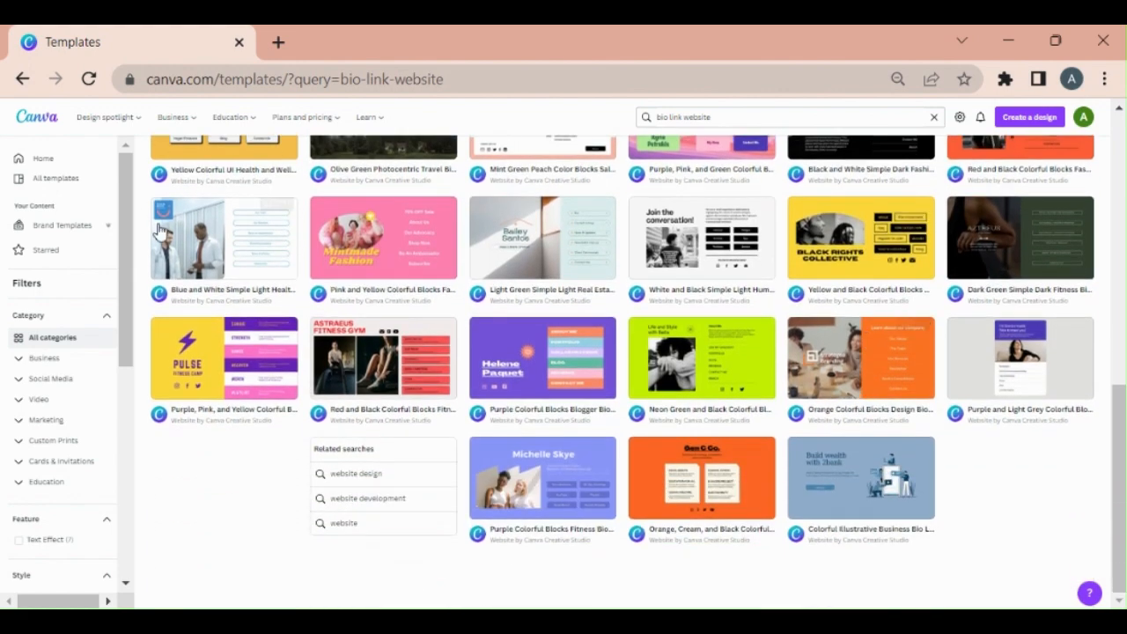
scroll(621, 348, "up", 6)
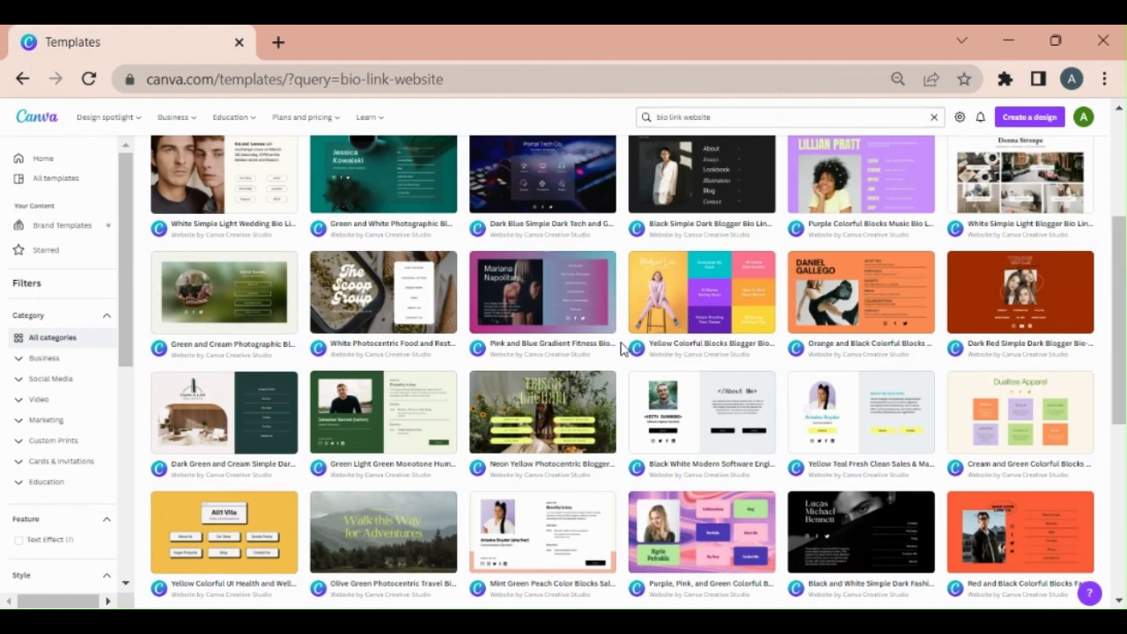
scroll(621, 348, "down", 4)
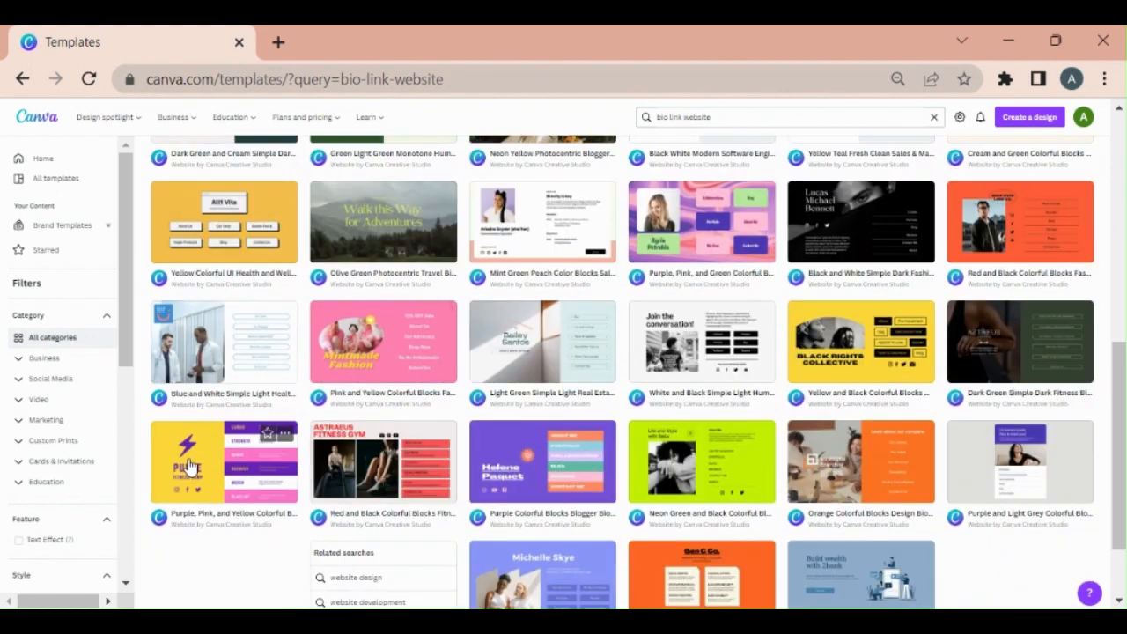
left_click(214, 474)
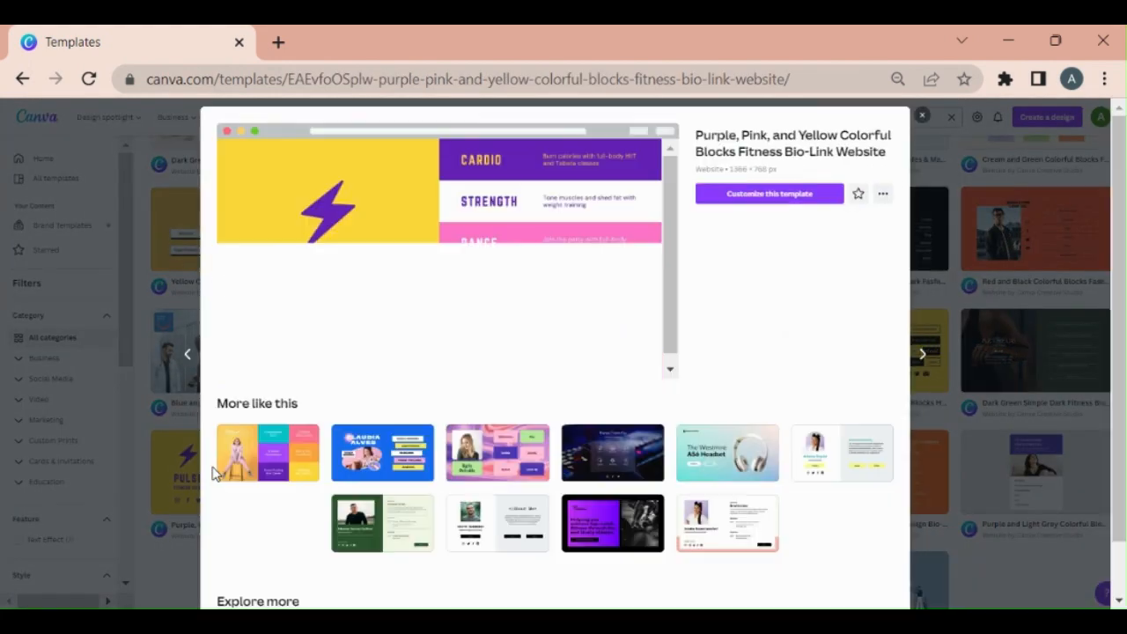
left_click(739, 194)
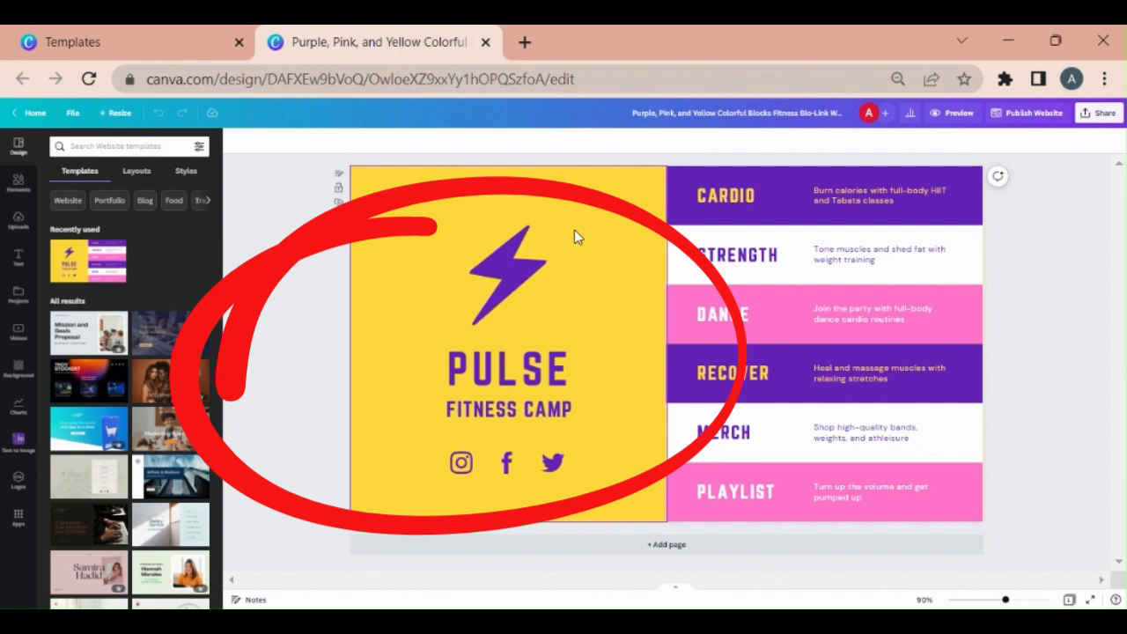
Step: Go back to the template results and open the Yellow Colorful Blocks Blogger Bio-Link Website template for customization
left_click(176, 33)
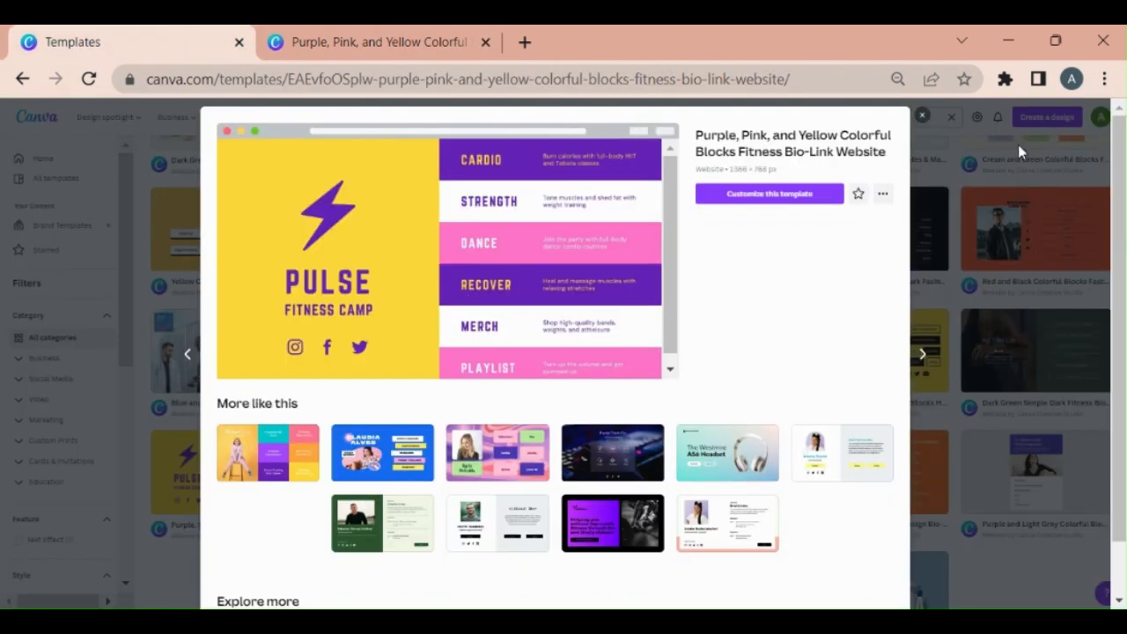
left_click(922, 118)
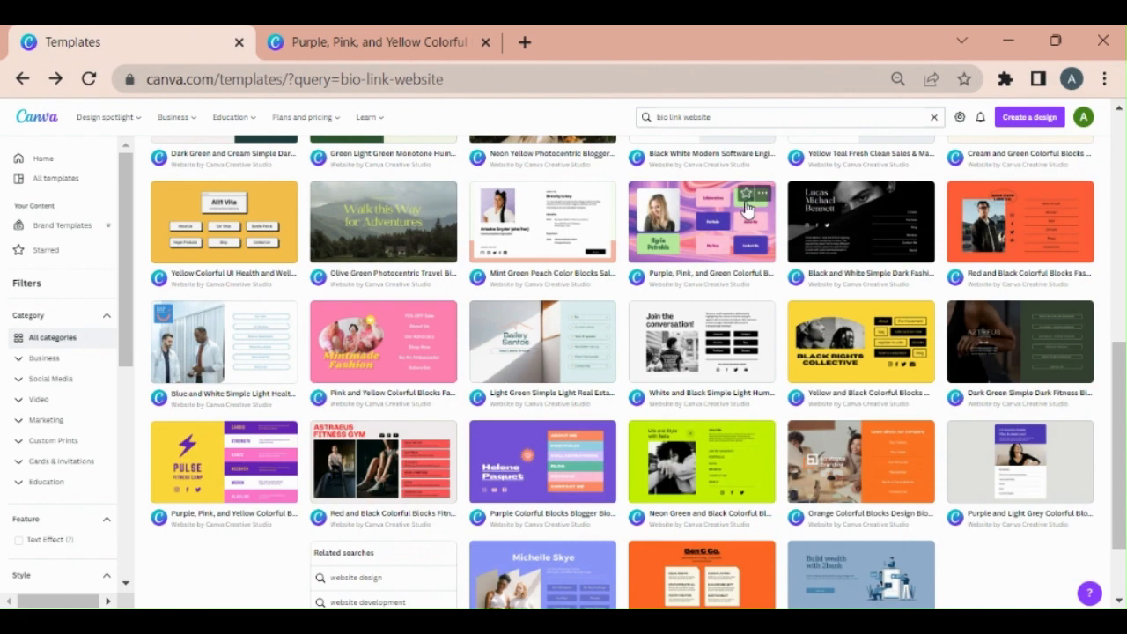
scroll(744, 206, "up", 4)
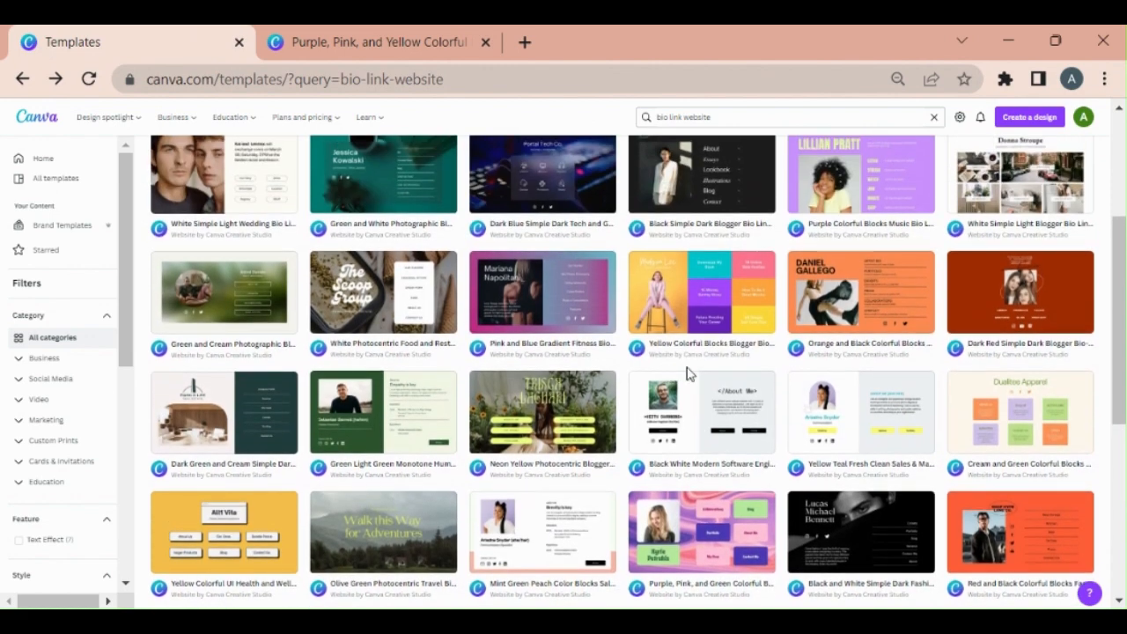
left_click(699, 313)
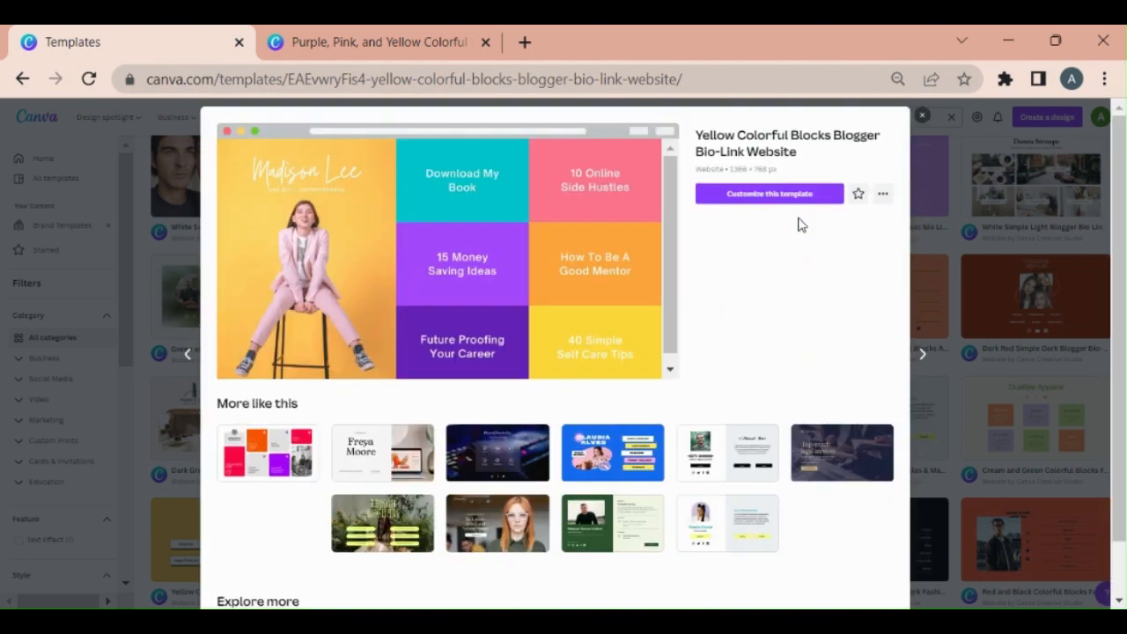
left_click(883, 193)
left_click(715, 202)
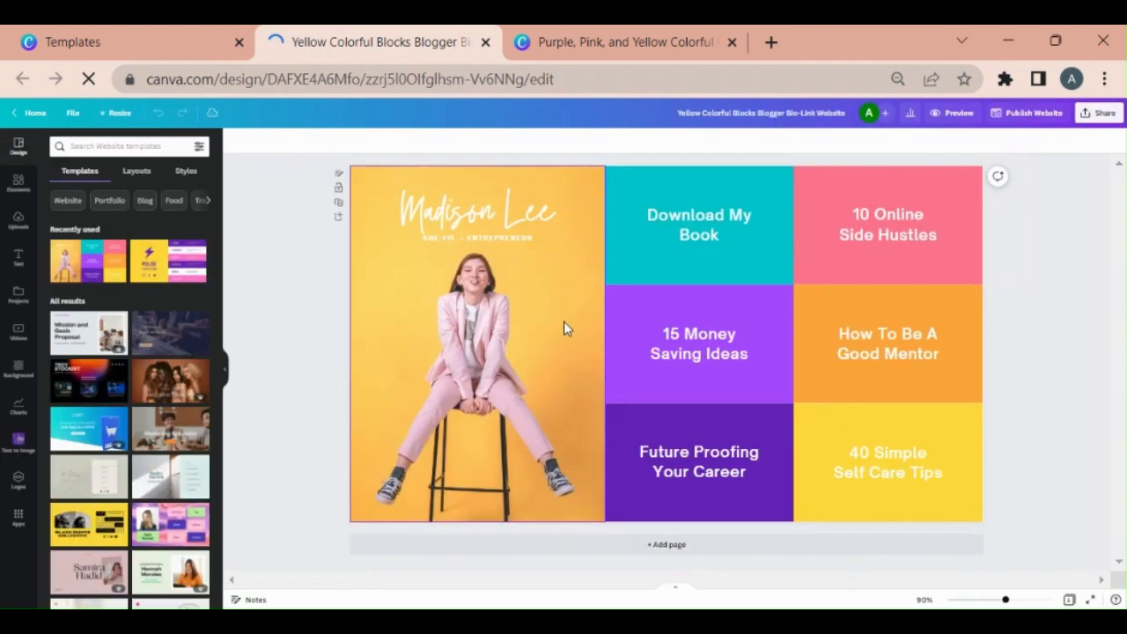
Step: Replace the seated woman's photo with the uploaded bee-and-flowers image and move the name heading with its tagline down to the image's middle
double_click(563, 321)
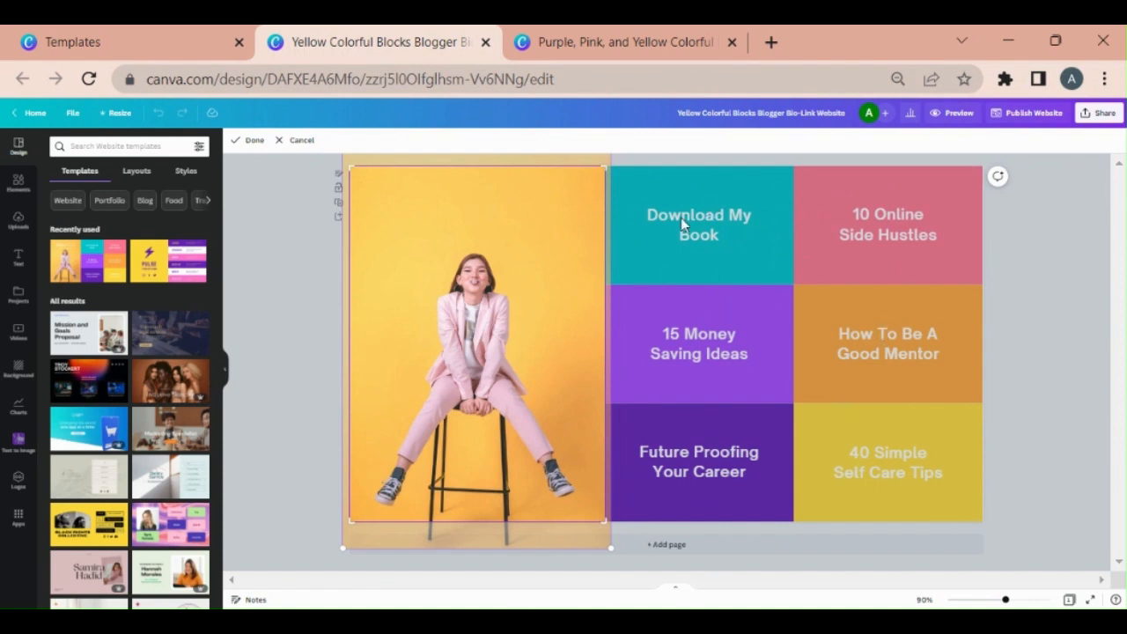
left_click(18, 220)
scroll(145, 405, "down", 5)
scroll(140, 410, "up", 8)
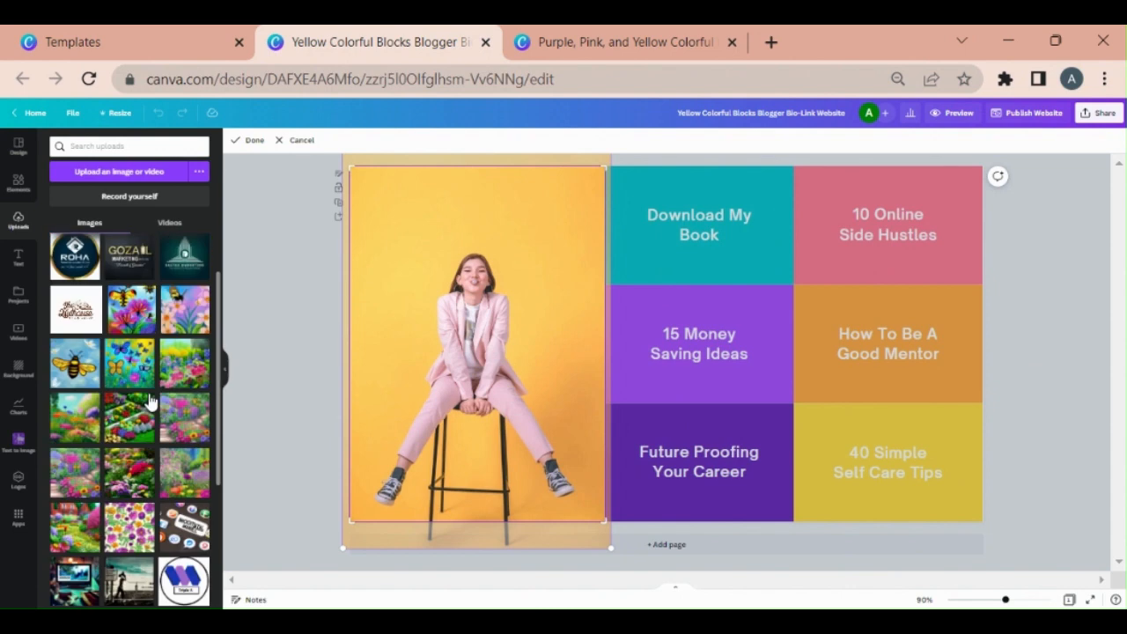
left_click(132, 387)
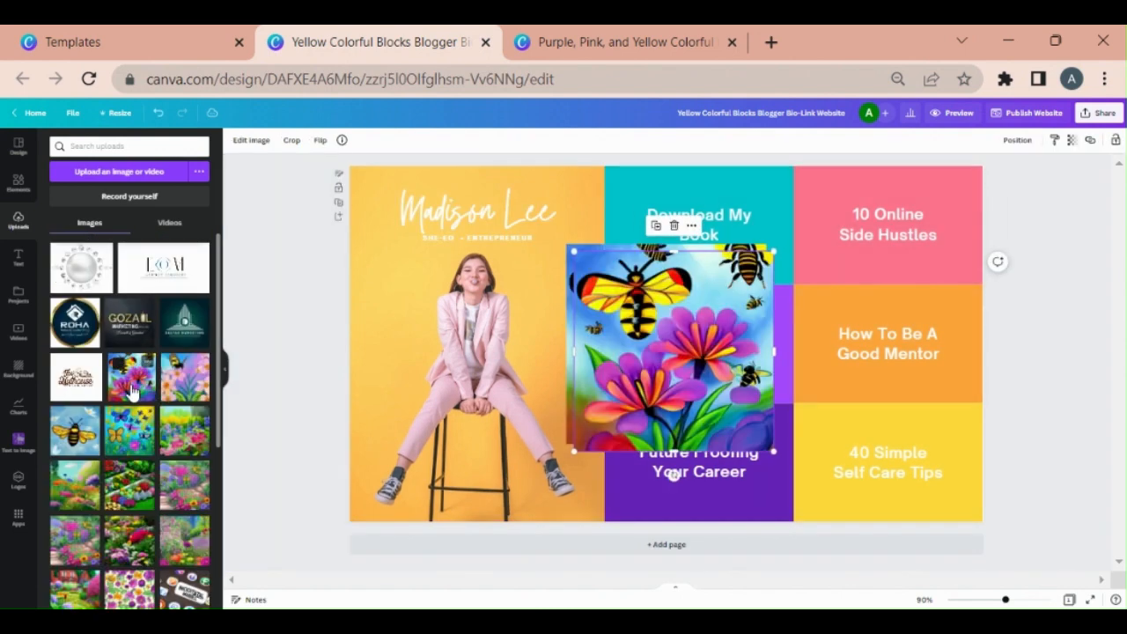
left_click_drag(722, 380, 473, 217)
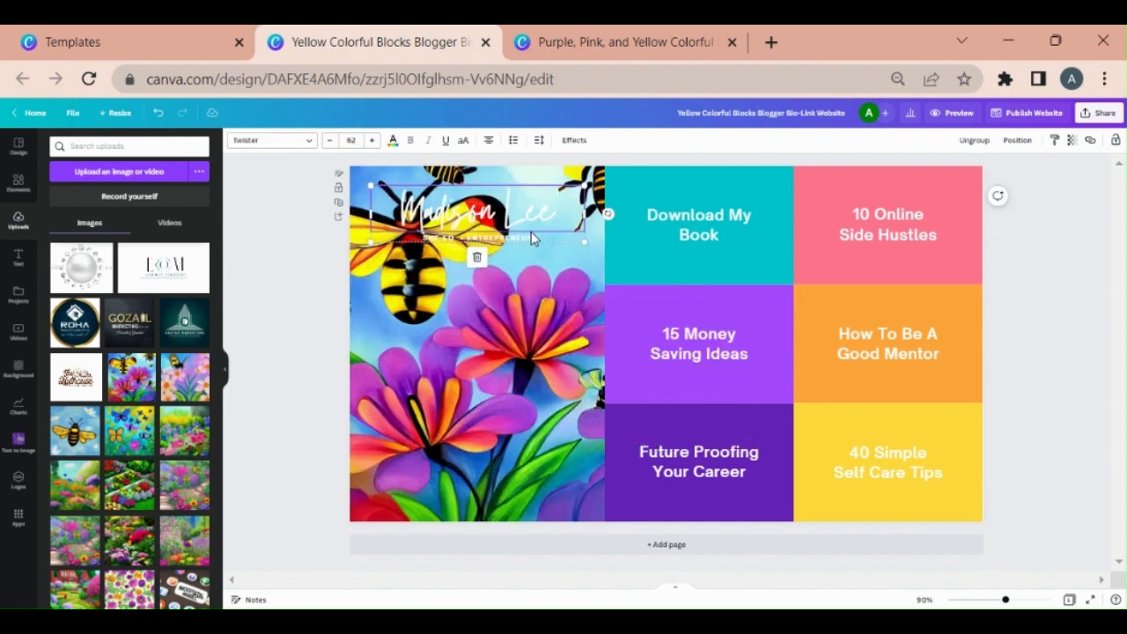
left_click_drag(532, 238, 539, 353)
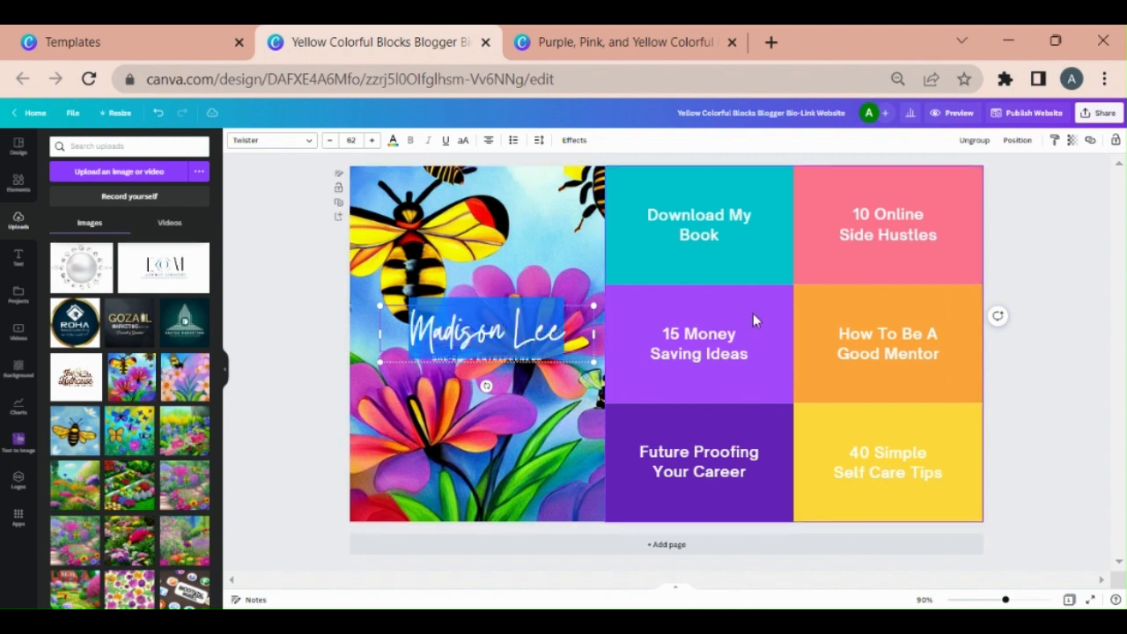
left_click(1049, 244)
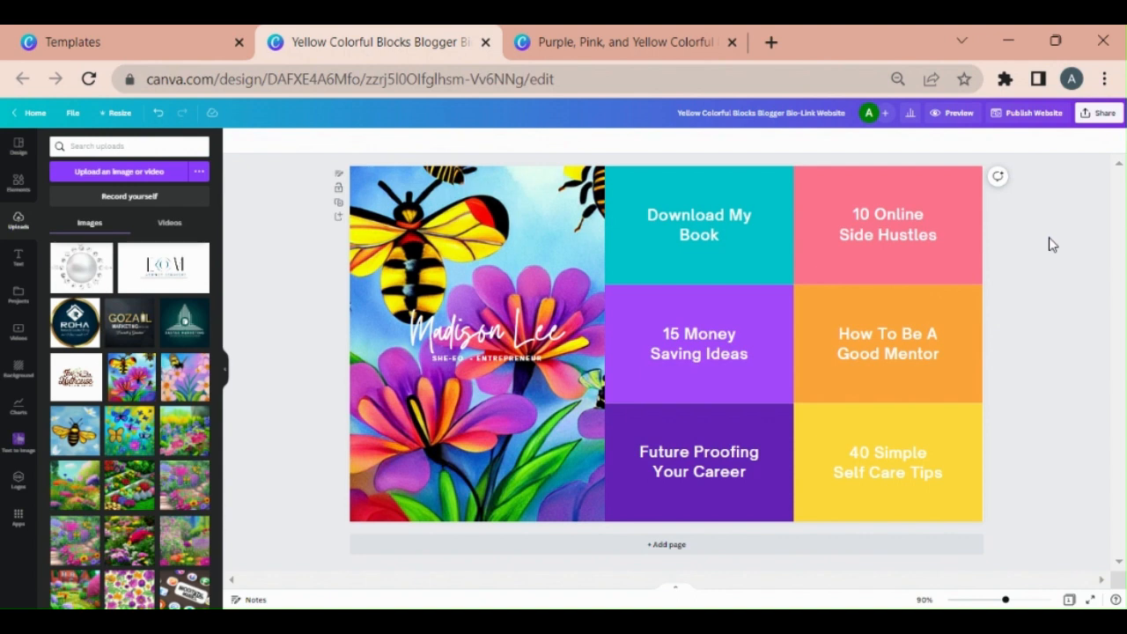
Step: Open the link entry for the "Download My Book" text to view its link options, then dismiss it
left_click(742, 257)
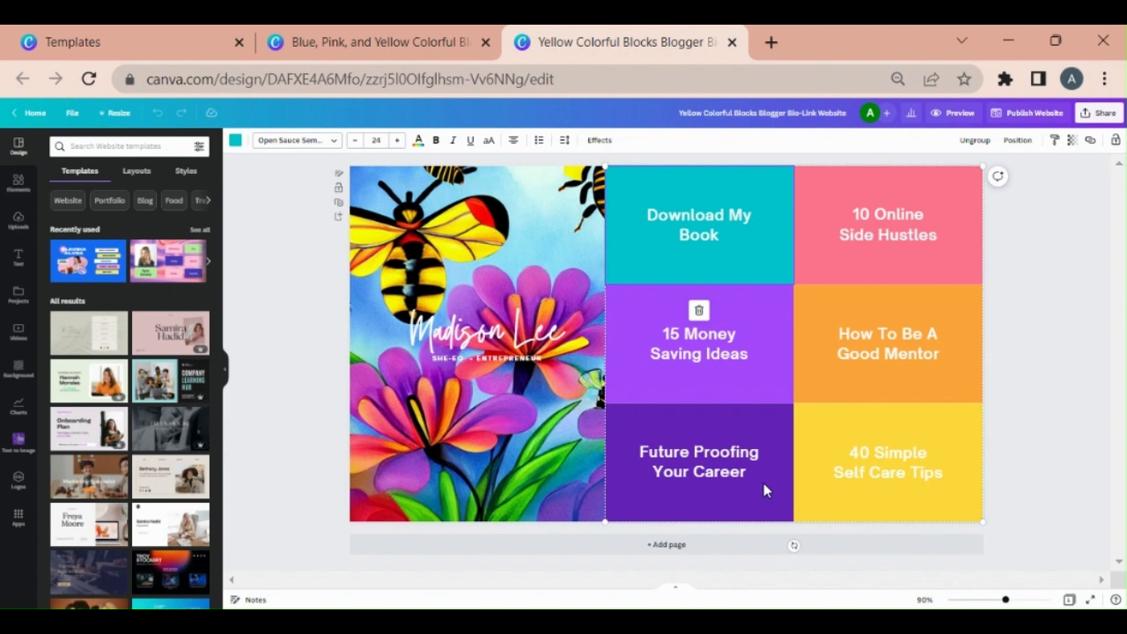
left_click(688, 199)
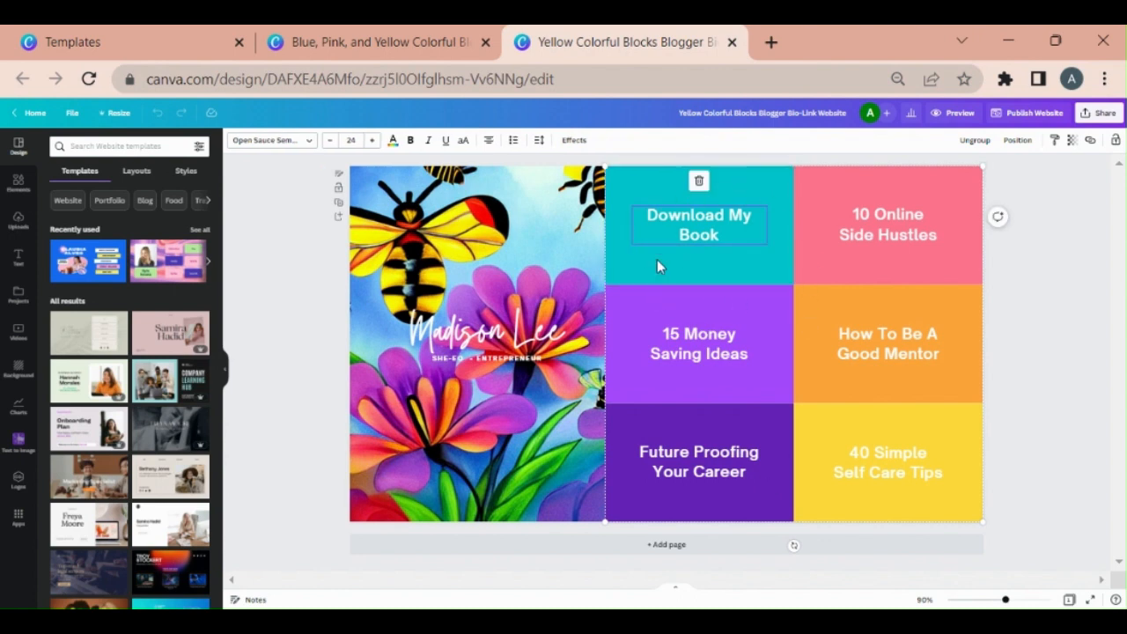
right_click(736, 236)
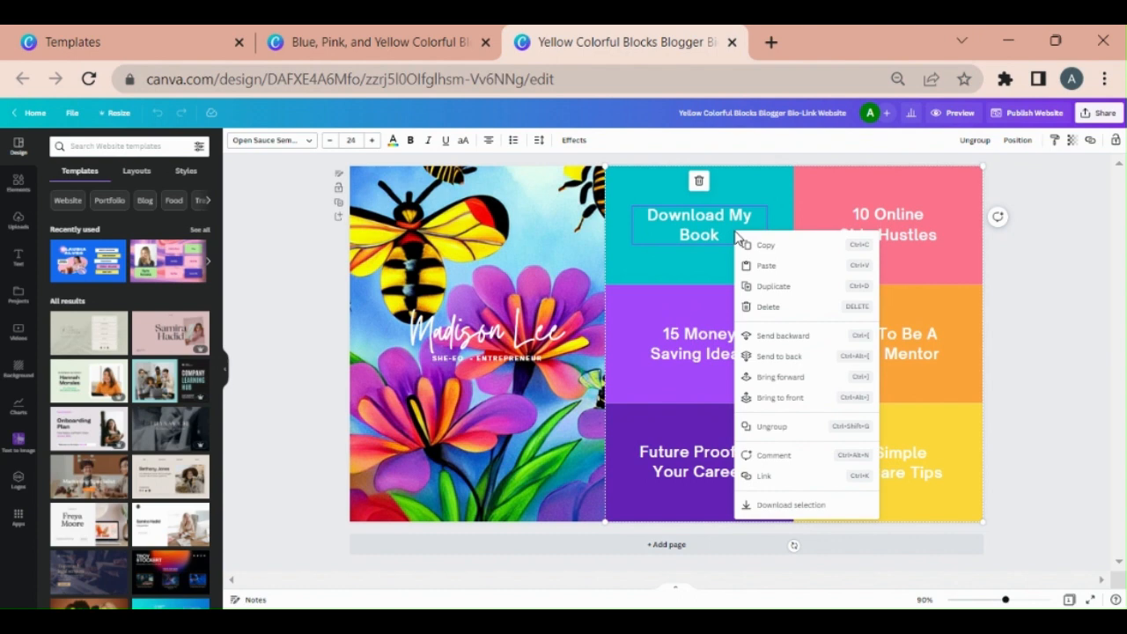
left_click(778, 477)
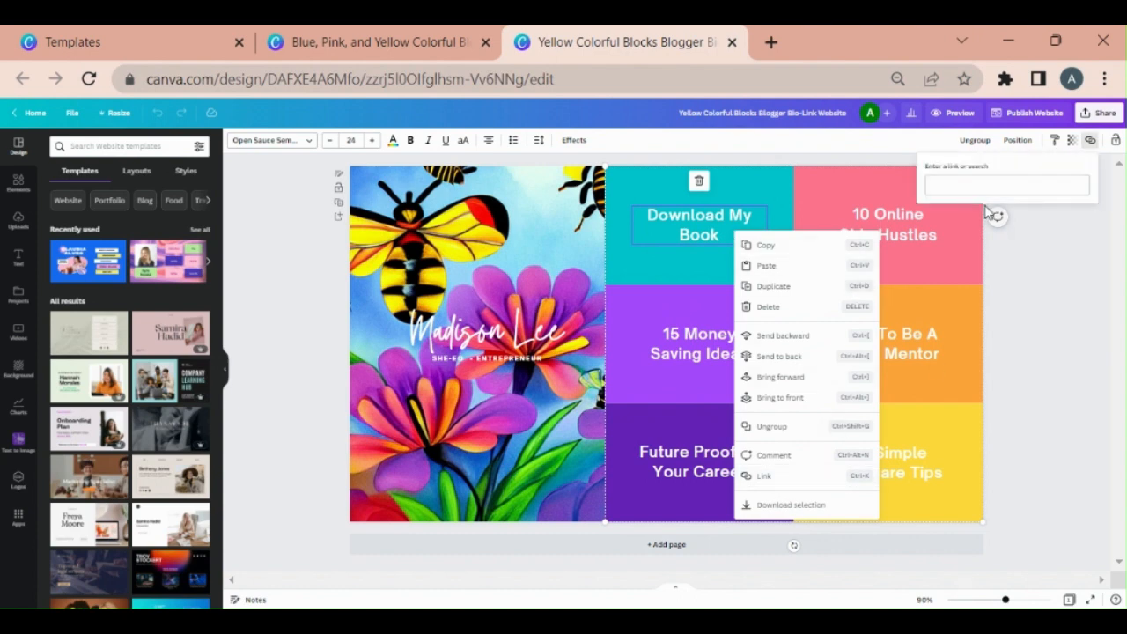
left_click(962, 185)
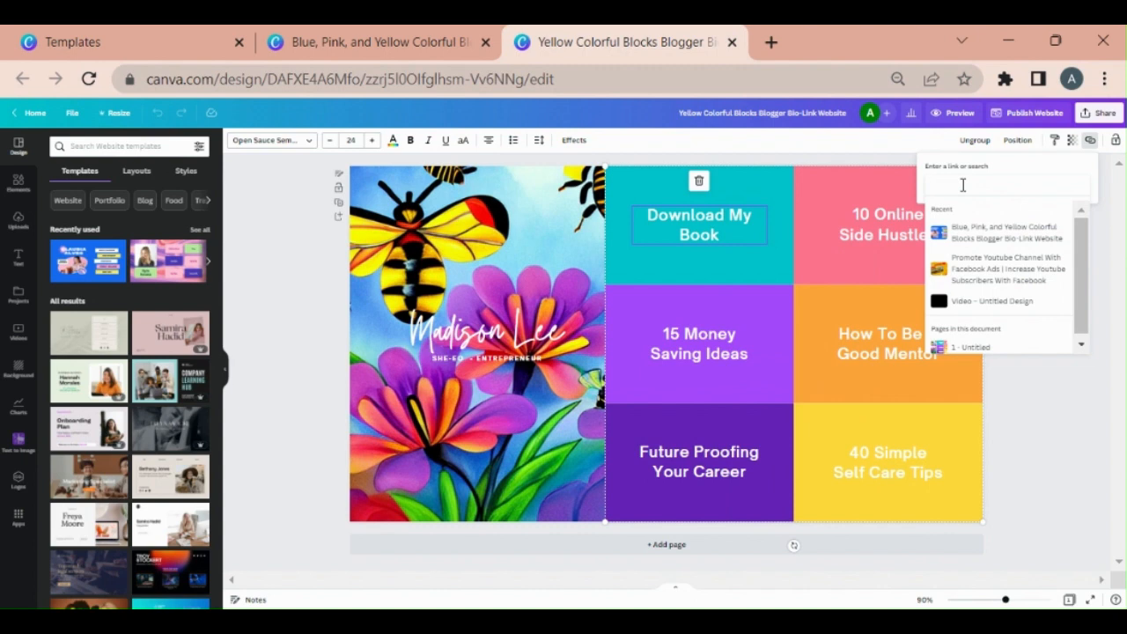
key("Escape")
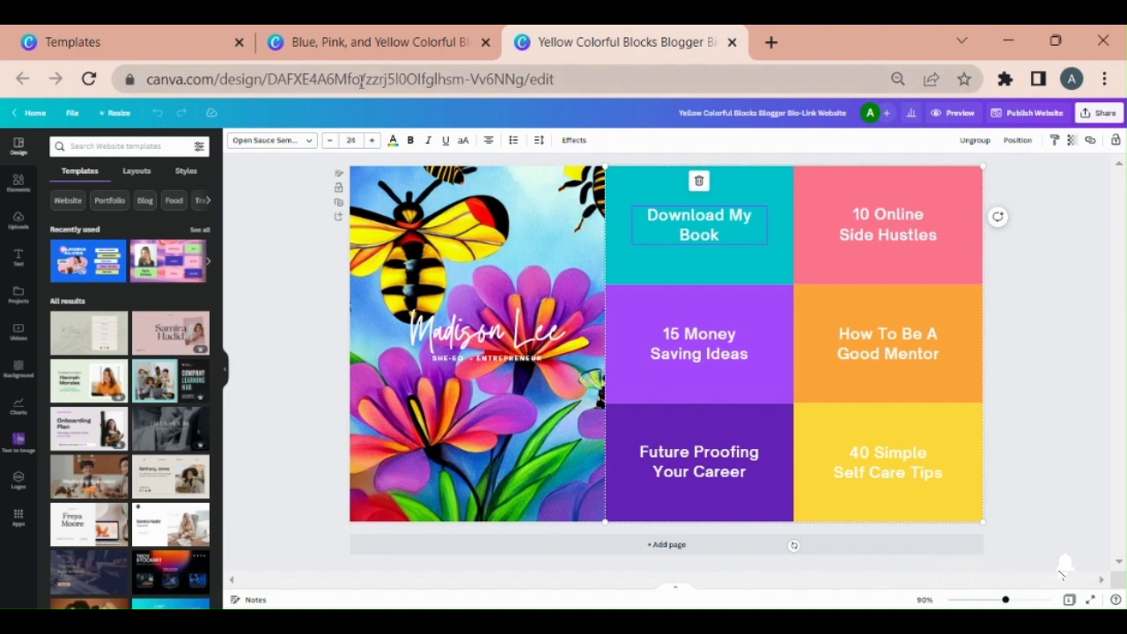
Step: Switch to the Blue, Pink, and Yellow design, try the smiling long-haired woman's photo in the oval frame, and clear the frame
left_click(358, 41)
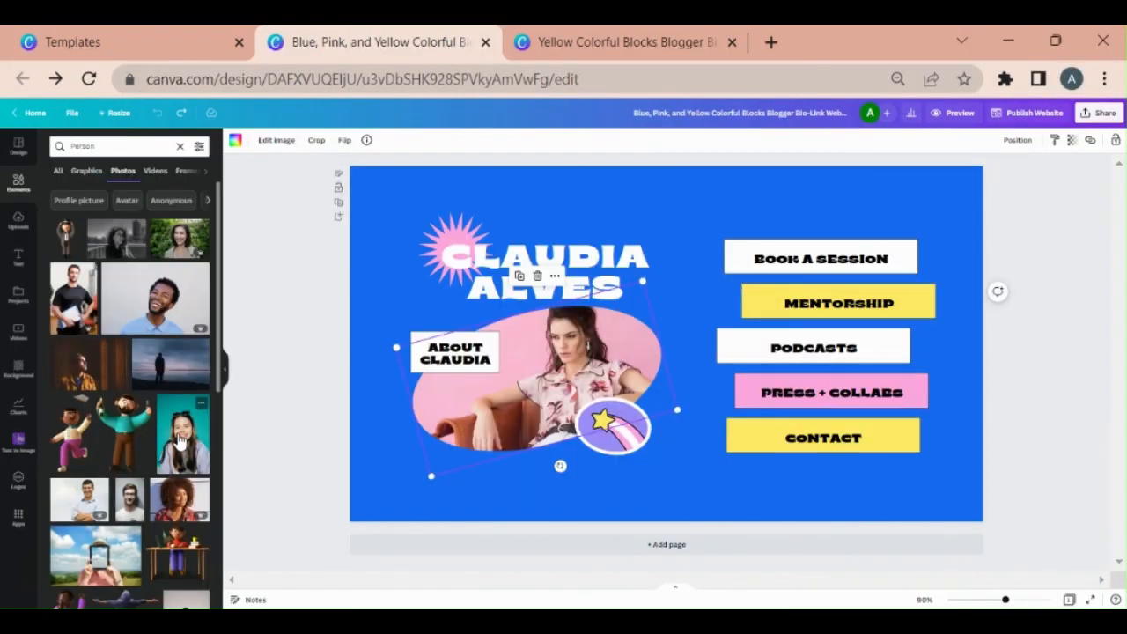
left_click(180, 437)
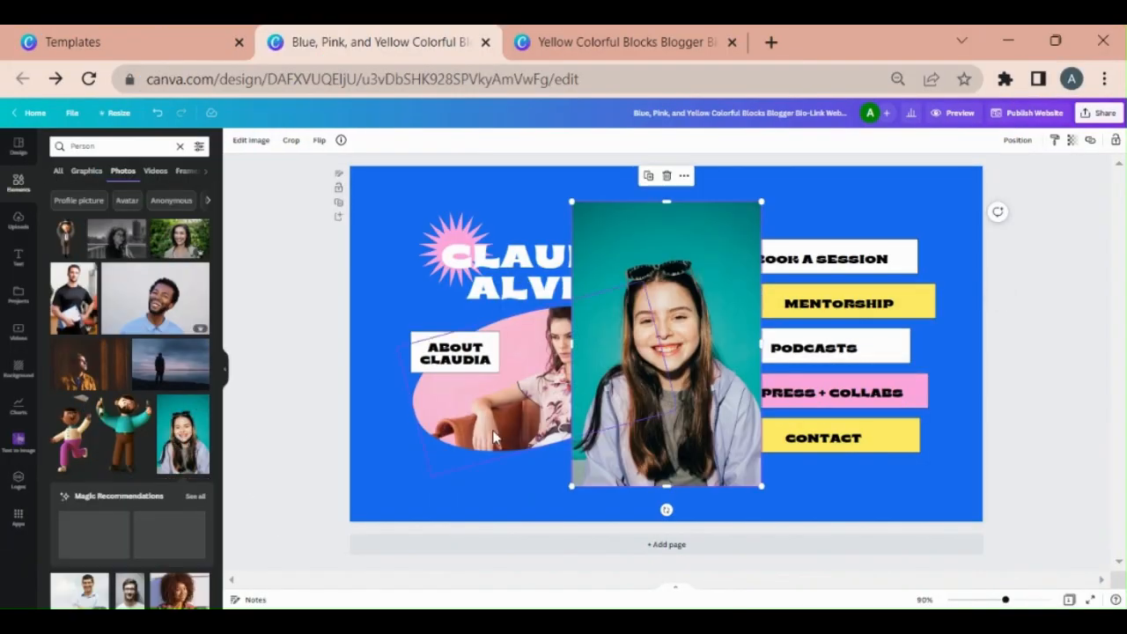
left_click_drag(714, 343, 558, 397)
double_click(540, 374)
key("Delete")
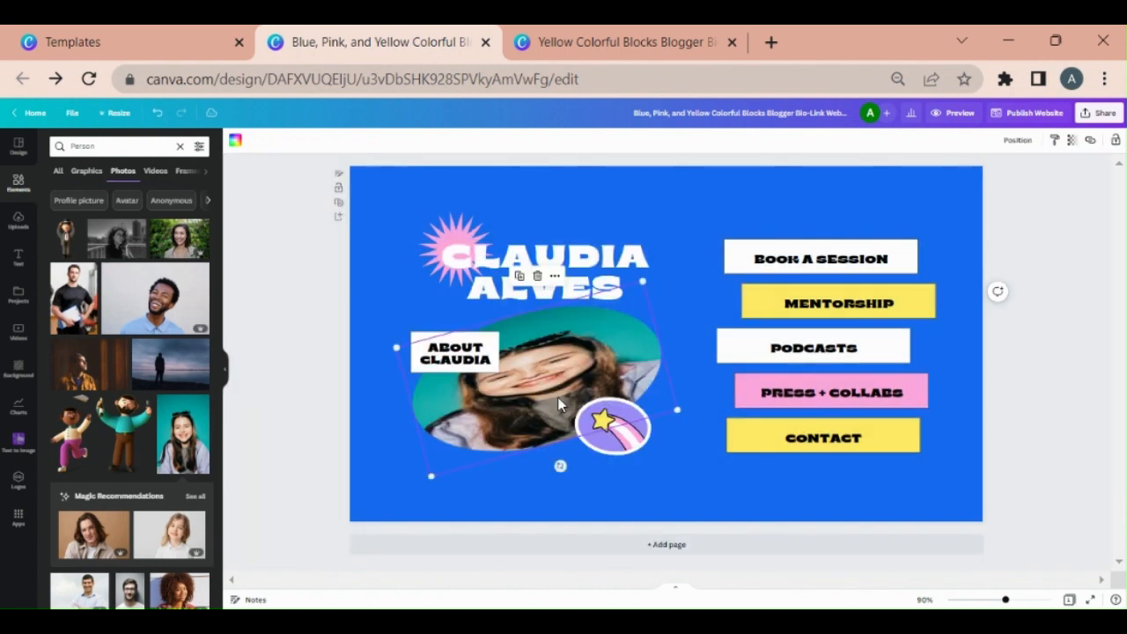
Step: Fill the oval frame with the photo of the woman in a yellow sweater against an orange background
scroll(132, 396, "down", 5)
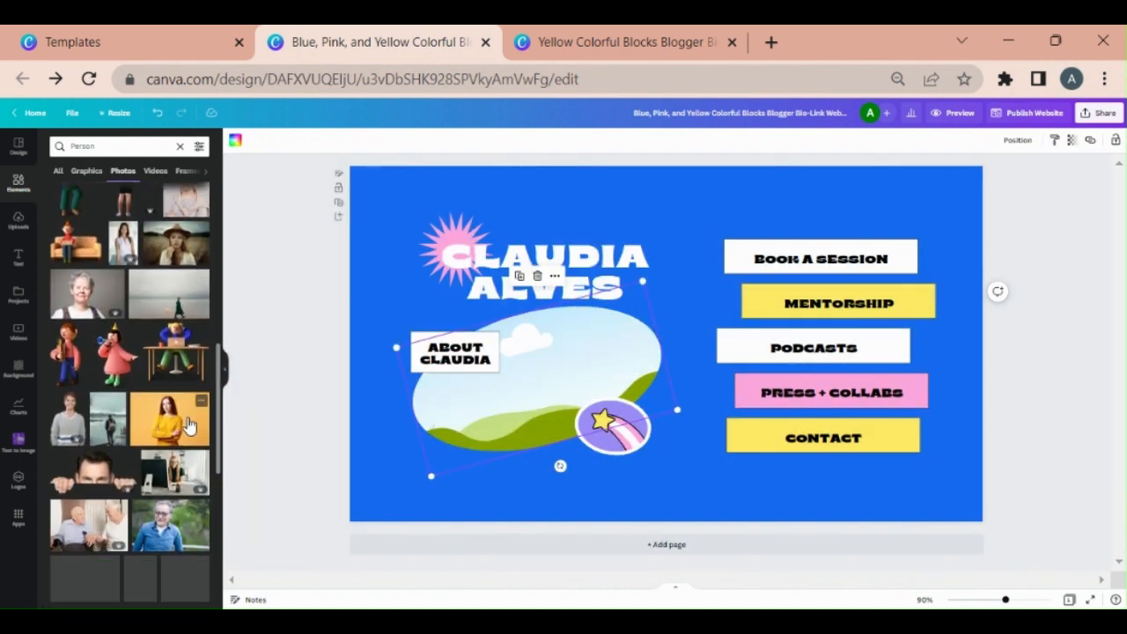
left_click(188, 425)
left_click_drag(742, 334, 613, 438)
left_click(845, 275)
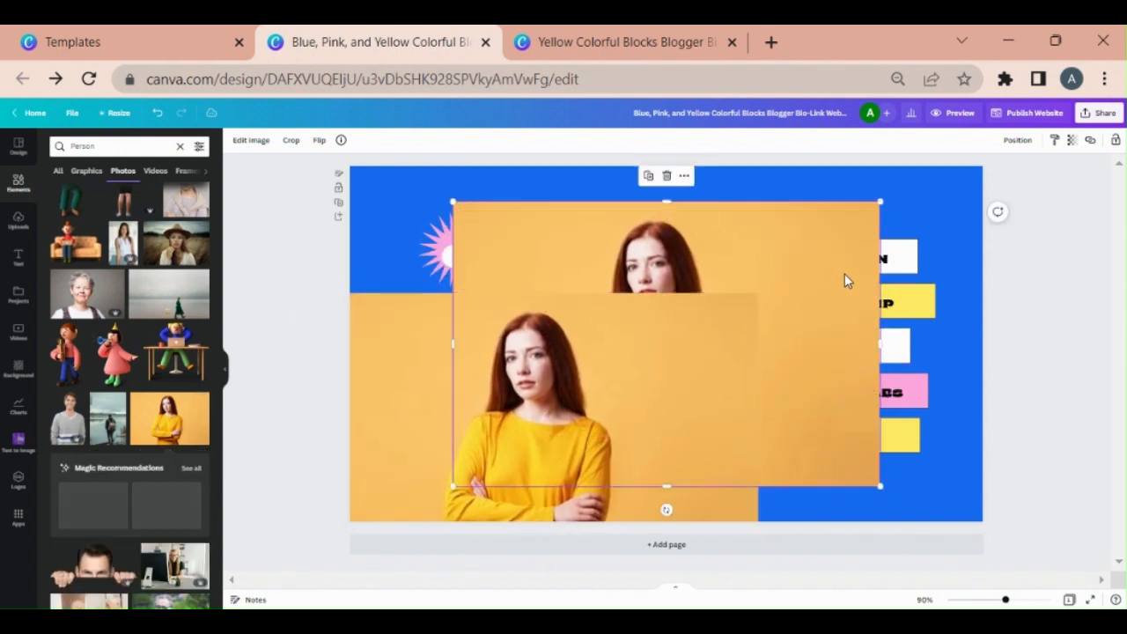
key("Delete")
mouse_move(628, 385)
left_mouse_down()
mouse_move(671, 360)
mouse_move(649, 395)
mouse_move(643, 330)
mouse_move(650, 385)
left_mouse_up()
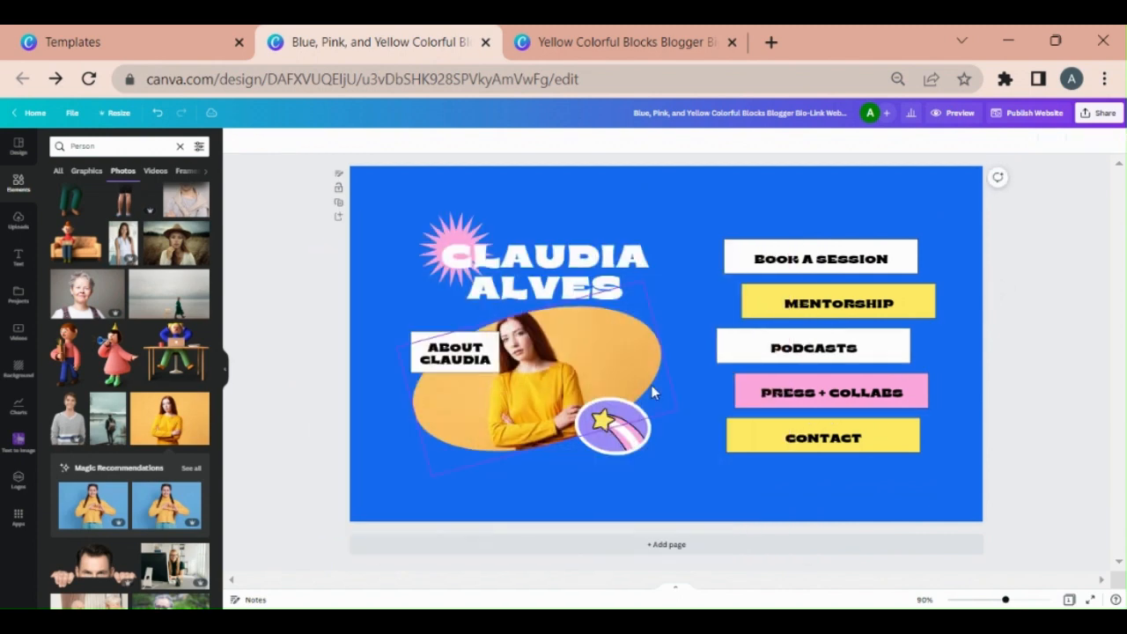
Step: Shift the photo slightly down inside the oval frame so the woman's head sits fully within it
double_click(590, 368)
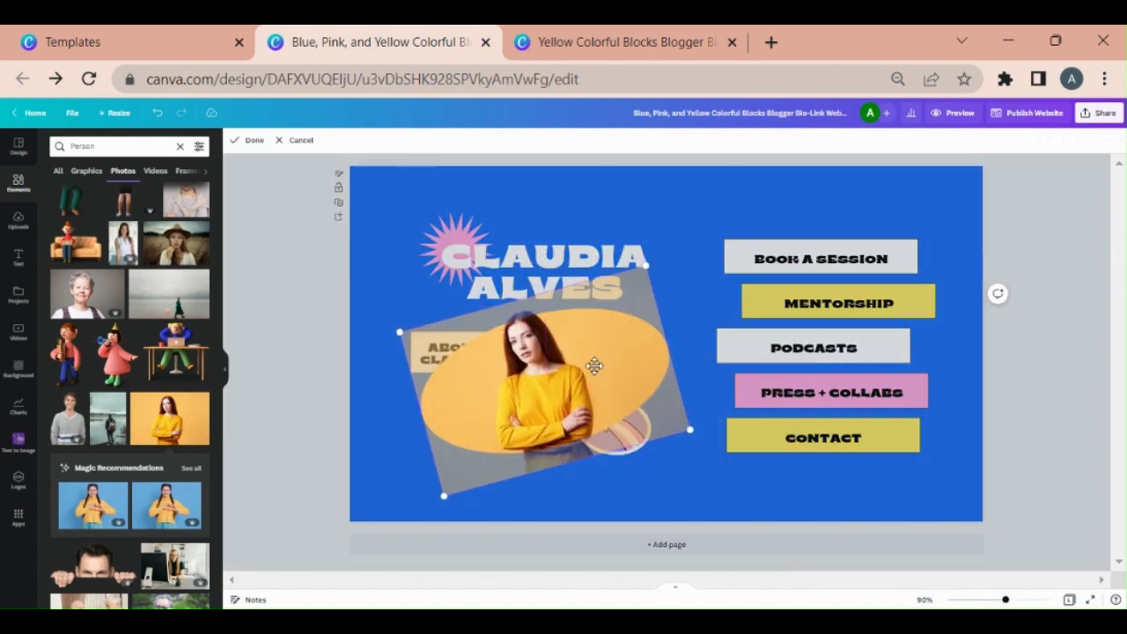
left_click_drag(598, 371, 602, 388)
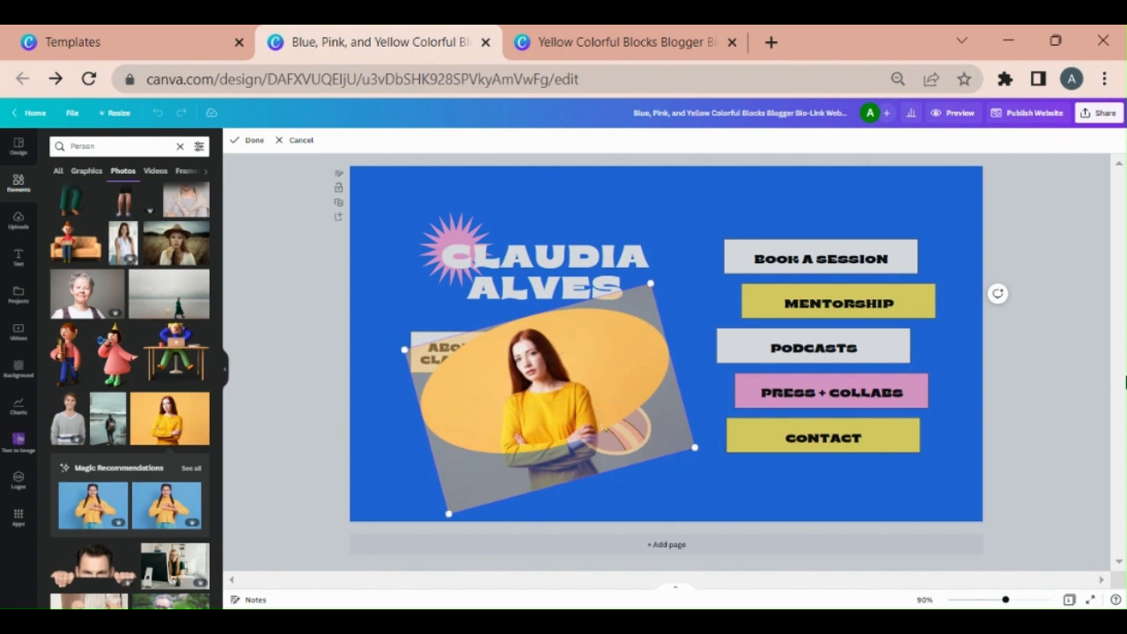
left_click(1065, 353)
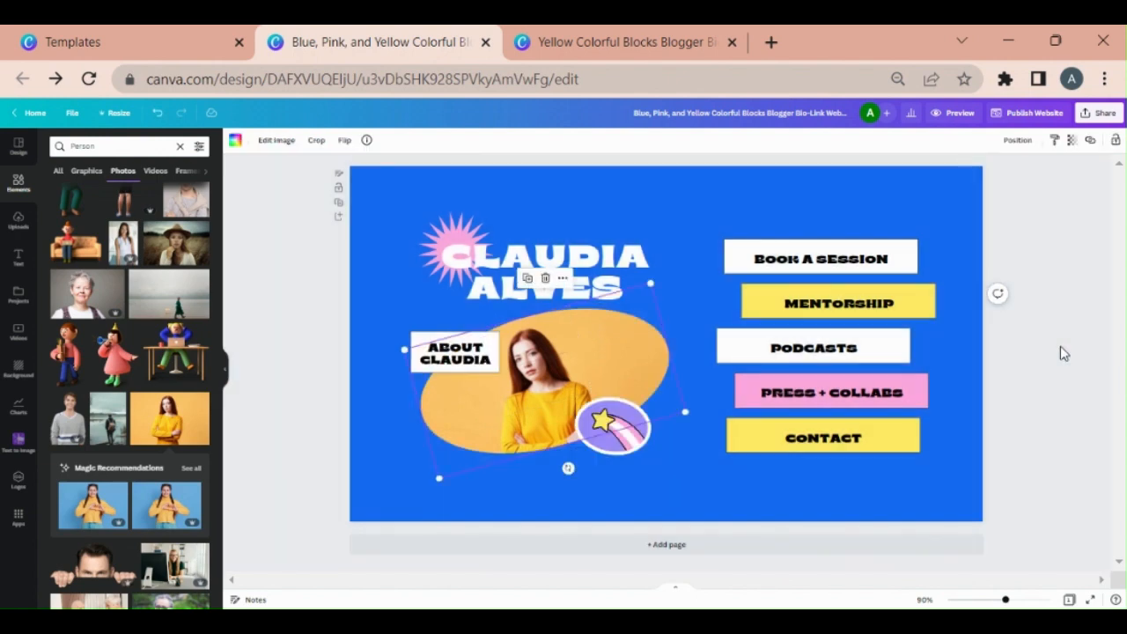
Step: Replace the full-name heading with the new first name and delete the shooting-star sticker beside the photo
left_click(632, 256)
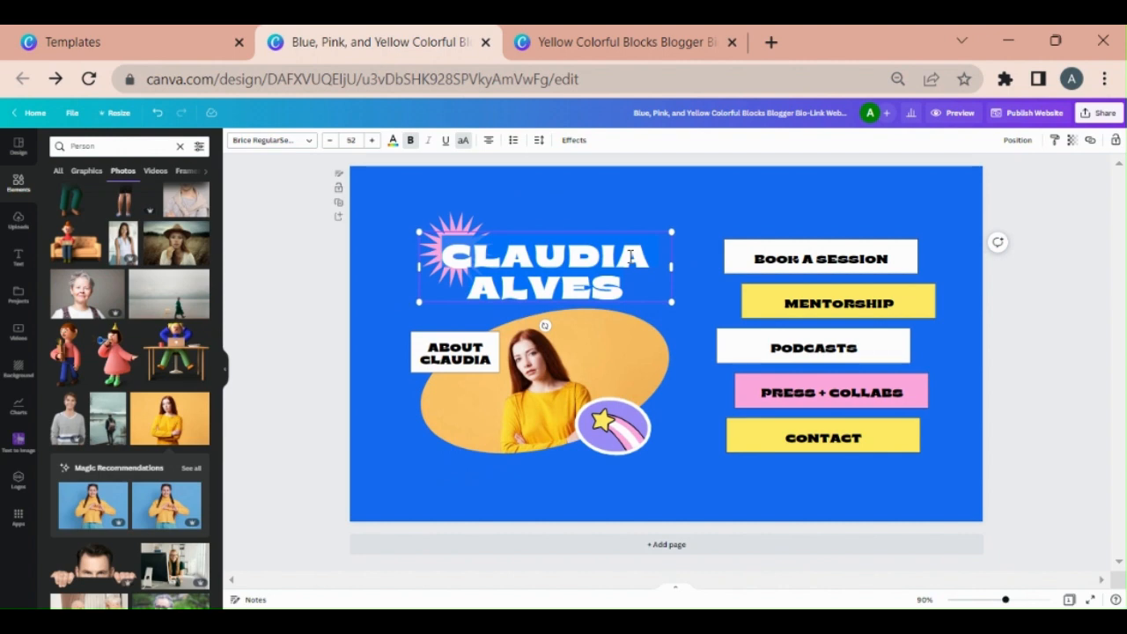
type("SAMIRA")
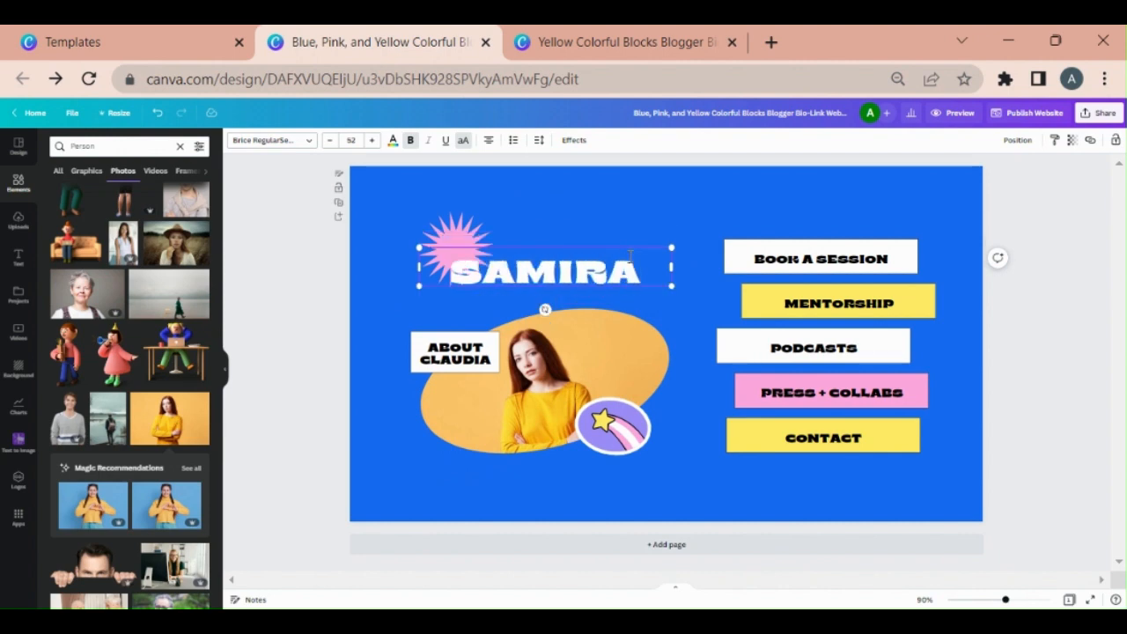
left_click(595, 189)
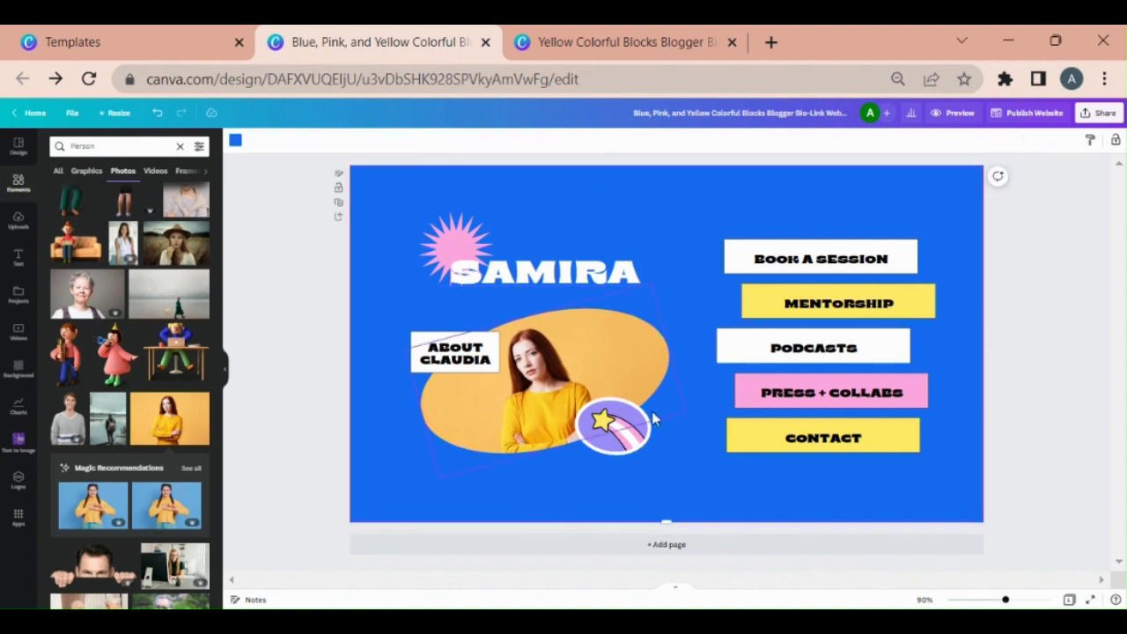
left_click(643, 426)
key("Delete")
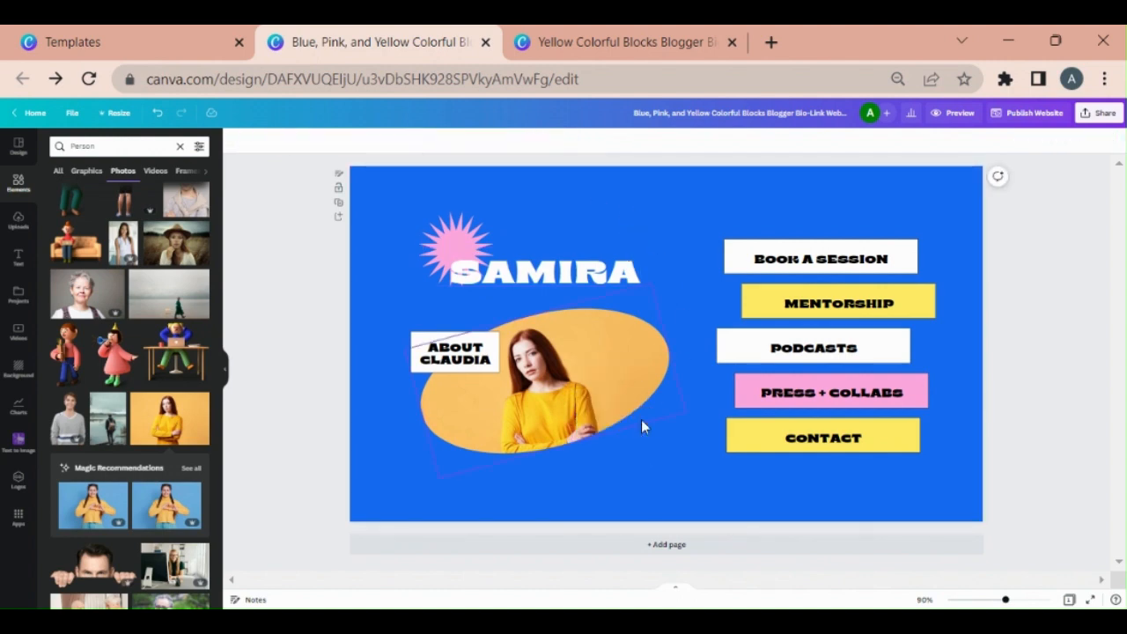
Step: Change the name in the white "About" label to the same first name as the heading
left_click(454, 352)
double_click(454, 352)
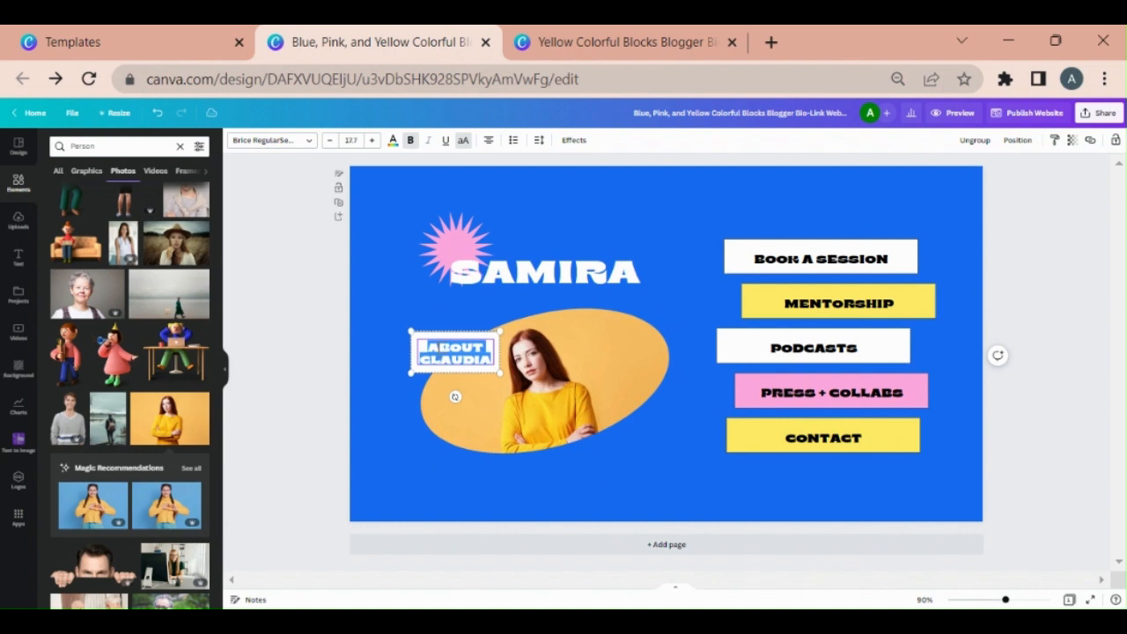
key("Right")
key("BackSpace")
key("BackSpace")
key("BackSpace")
key("BackSpace")
key("BackSpace")
key("BackSpace")
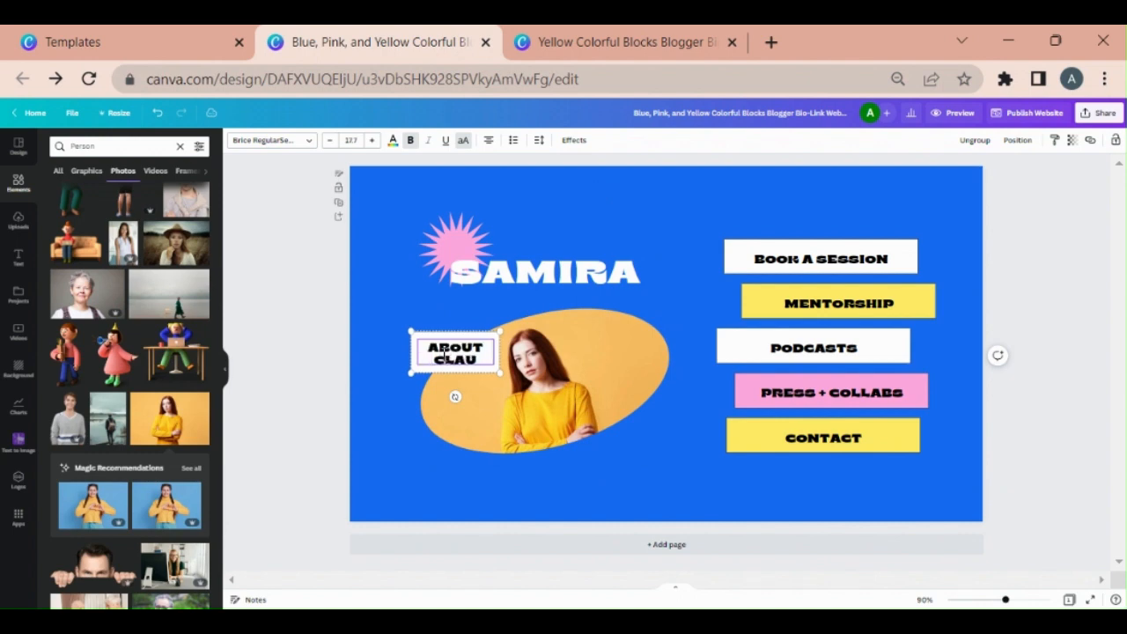
key("BackSpace")
type("S")
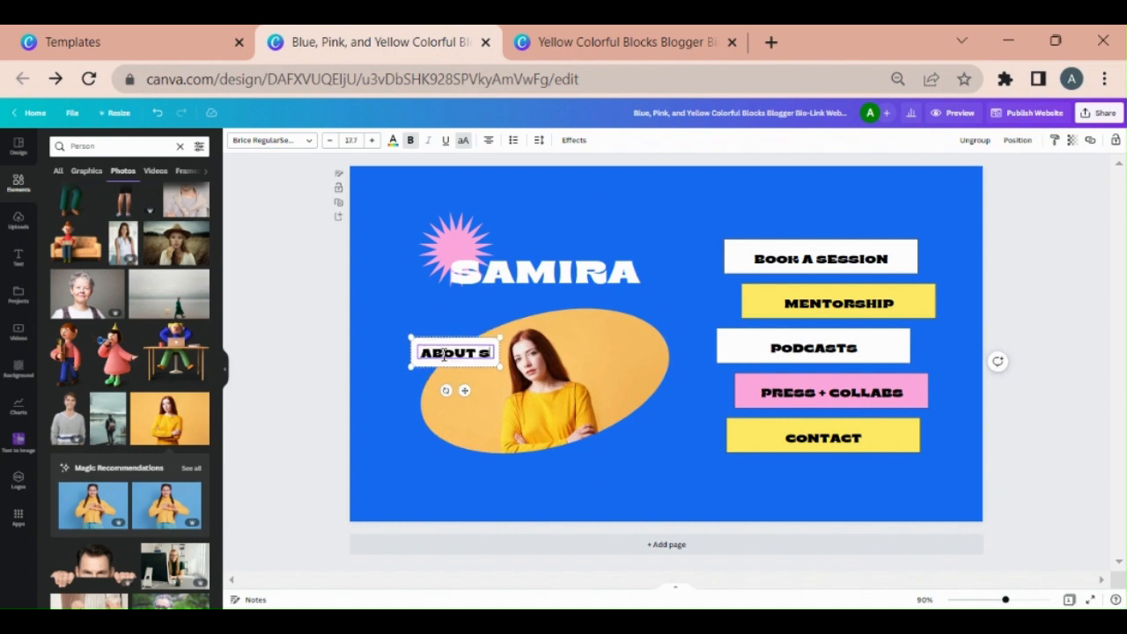
type("AMIT")
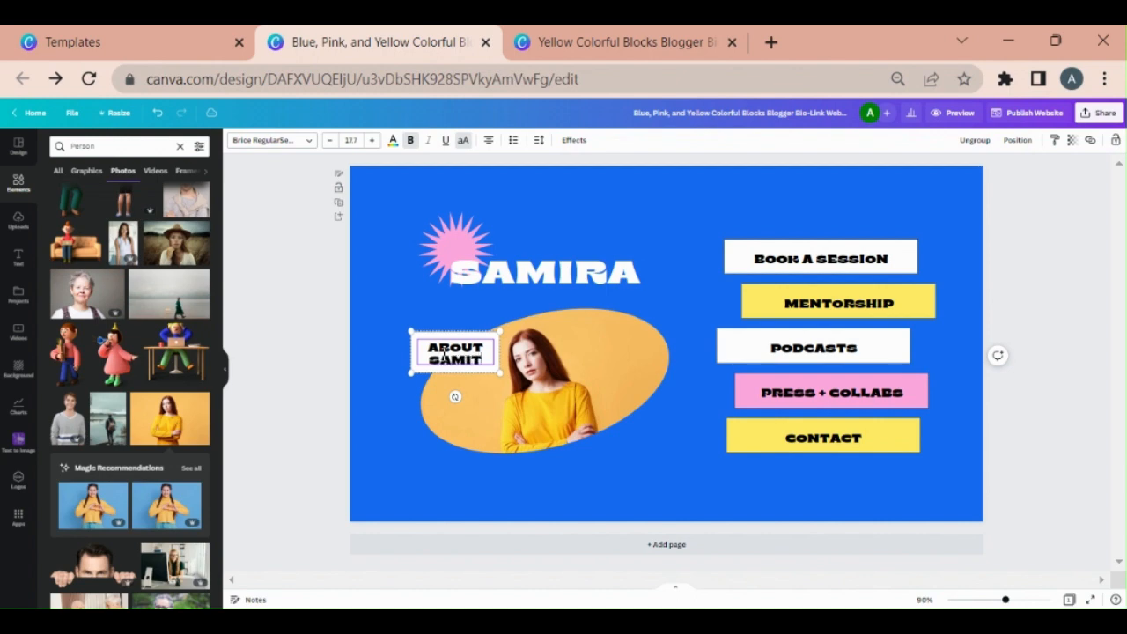
key("BackSpace")
type("RA")
left_click(1034, 250)
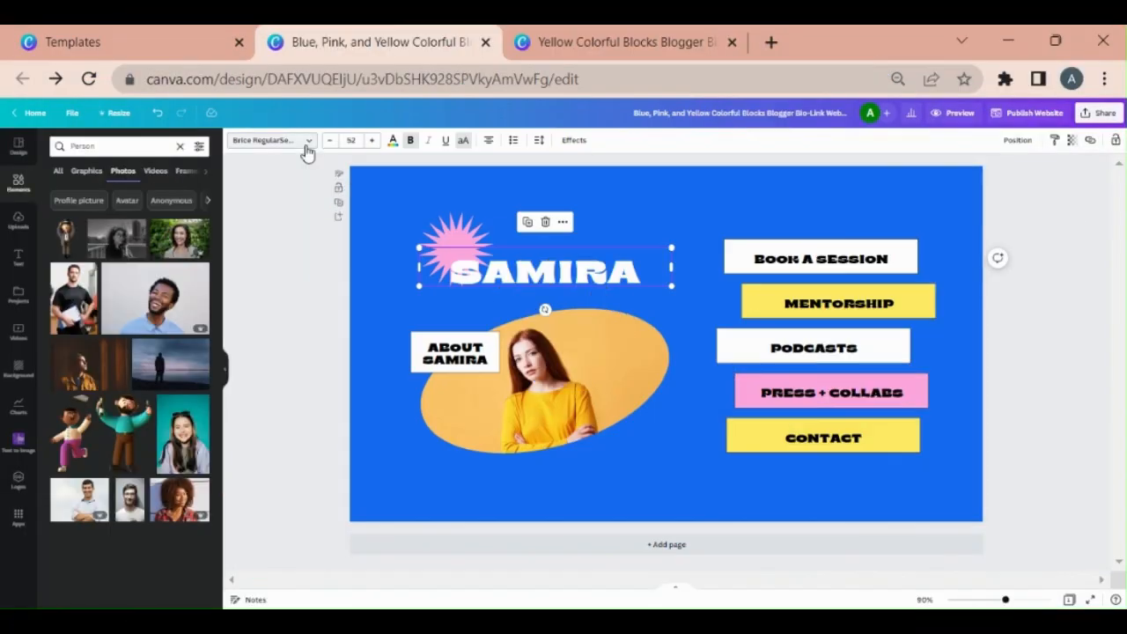
Step: Set the name heading's font to Clear Sans Bold and apply that font change across the whole design
left_click(304, 144)
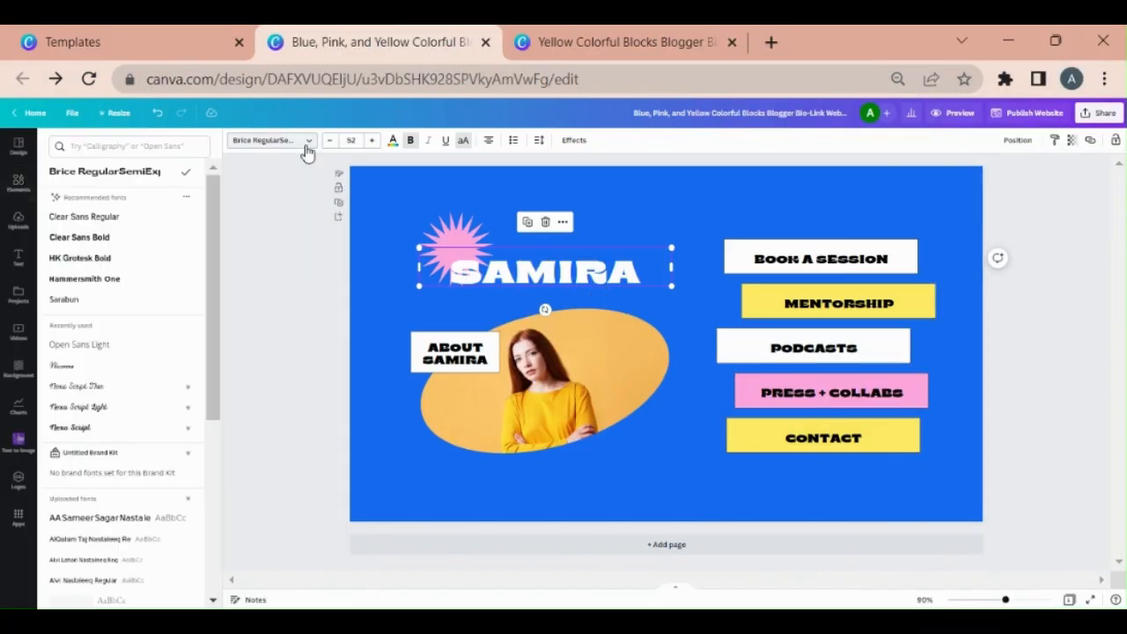
left_click(88, 242)
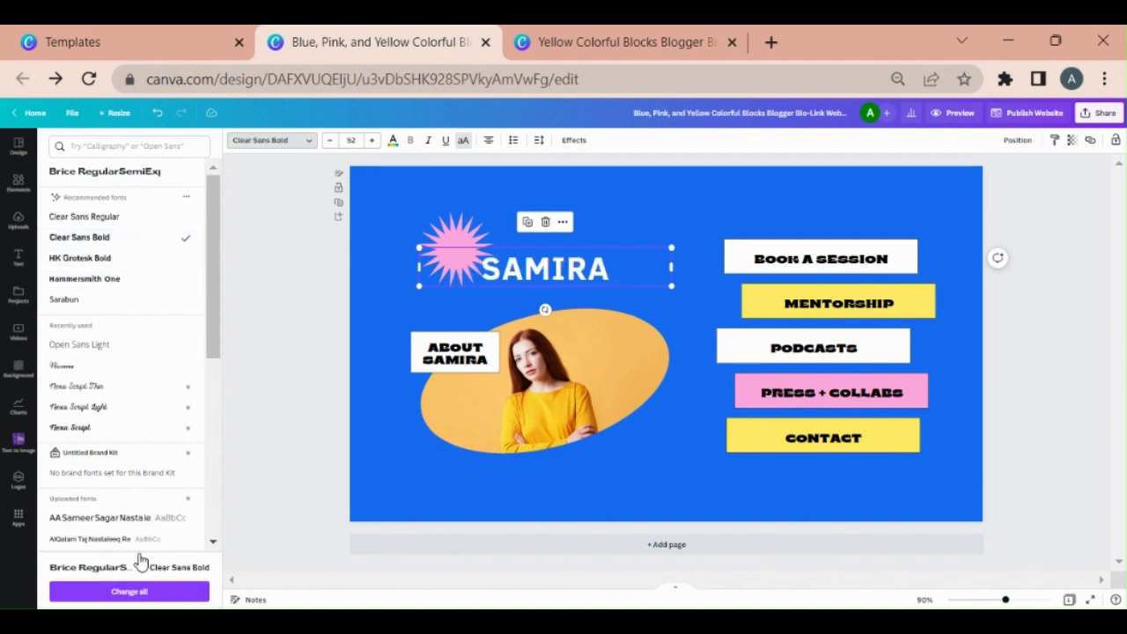
left_click(130, 592)
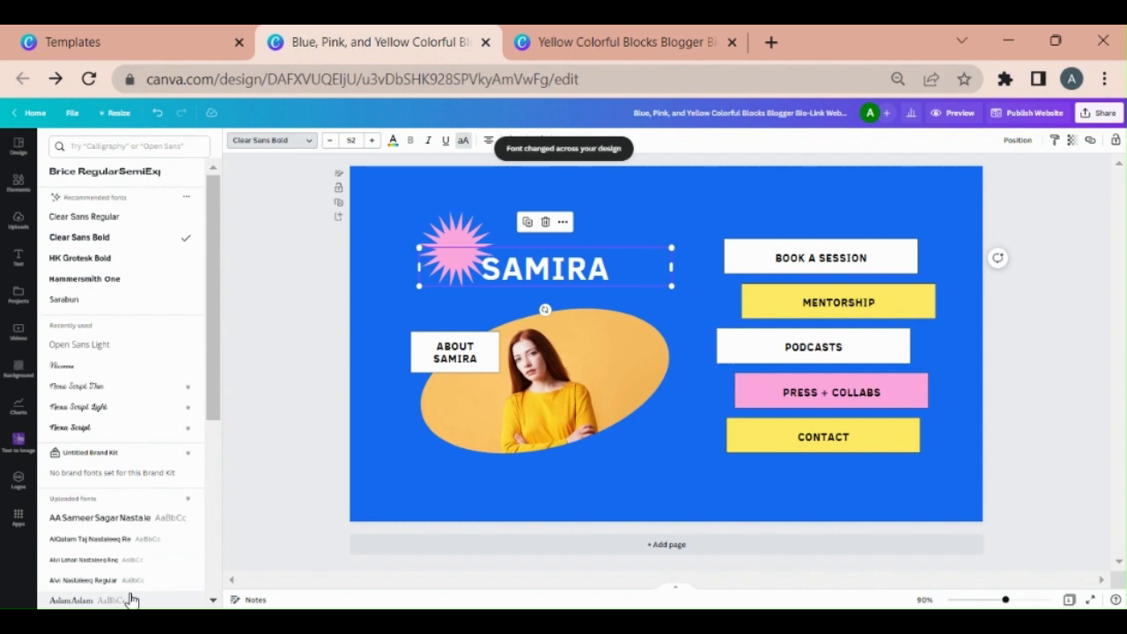
Step: Change the font to Nexa Script Light across the whole design, and set only the name heading to BombayBlackUnicode
left_click(97, 405)
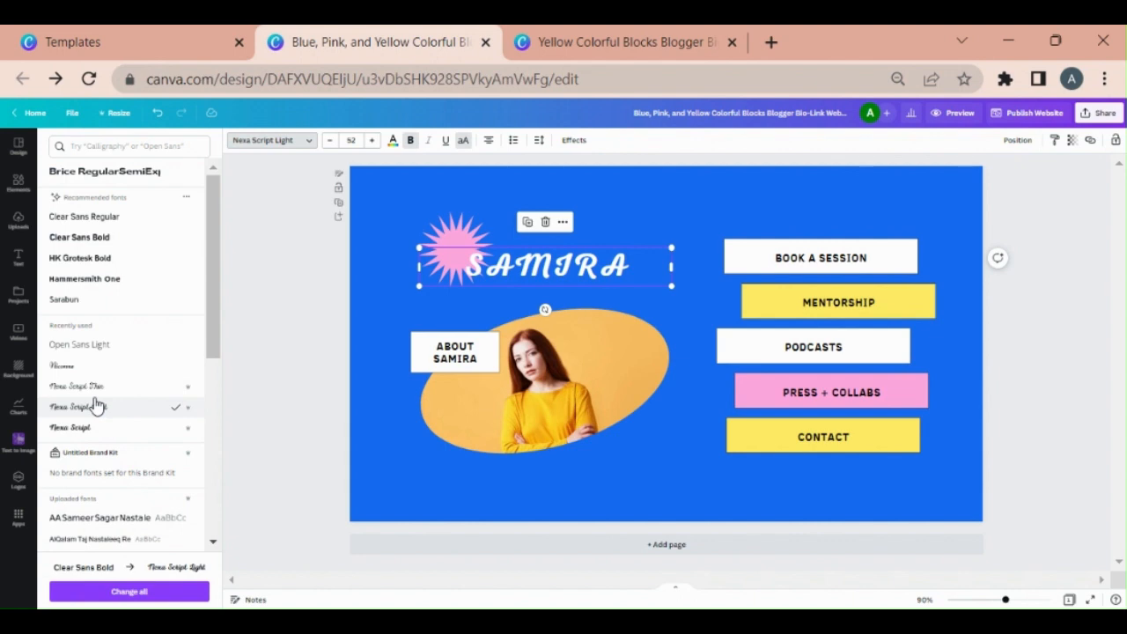
left_click(134, 592)
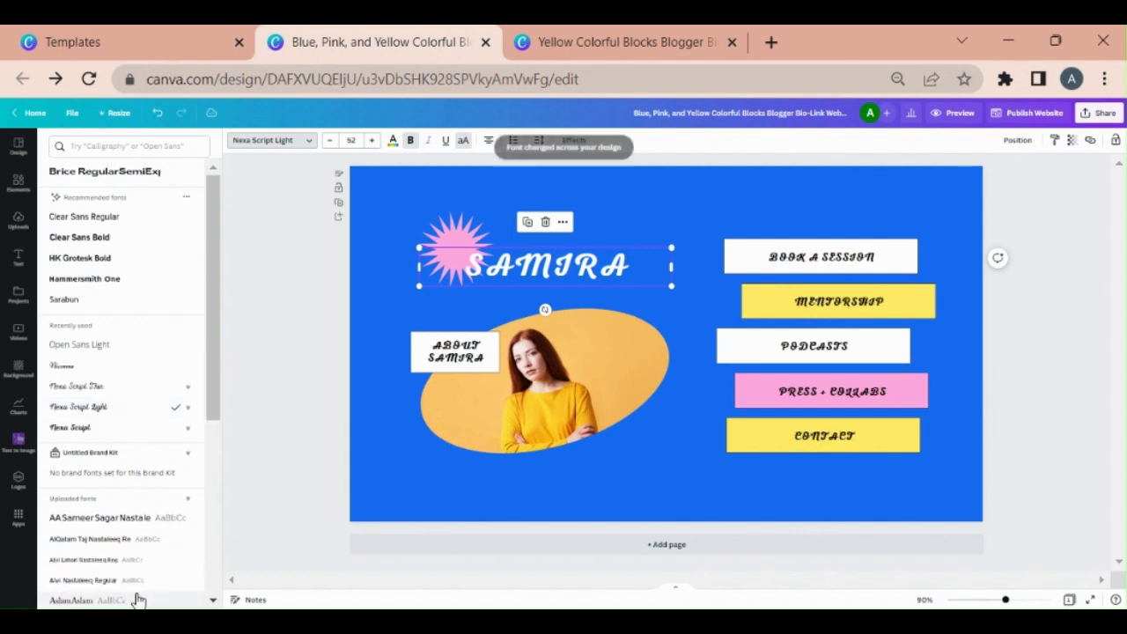
scroll(154, 422, "down", 4)
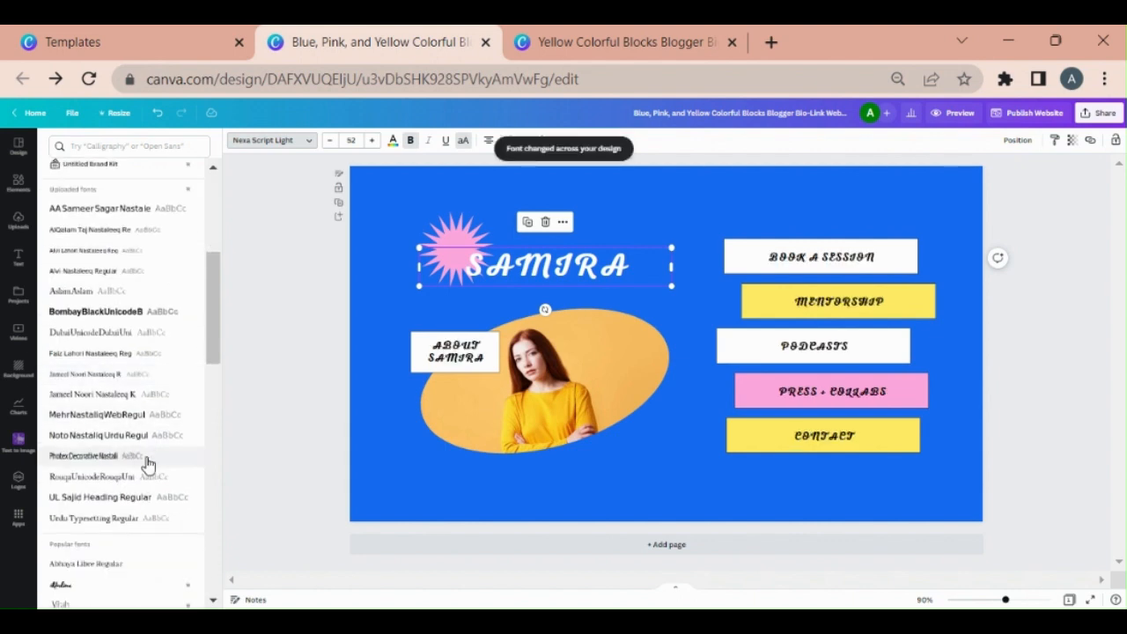
left_click(109, 313)
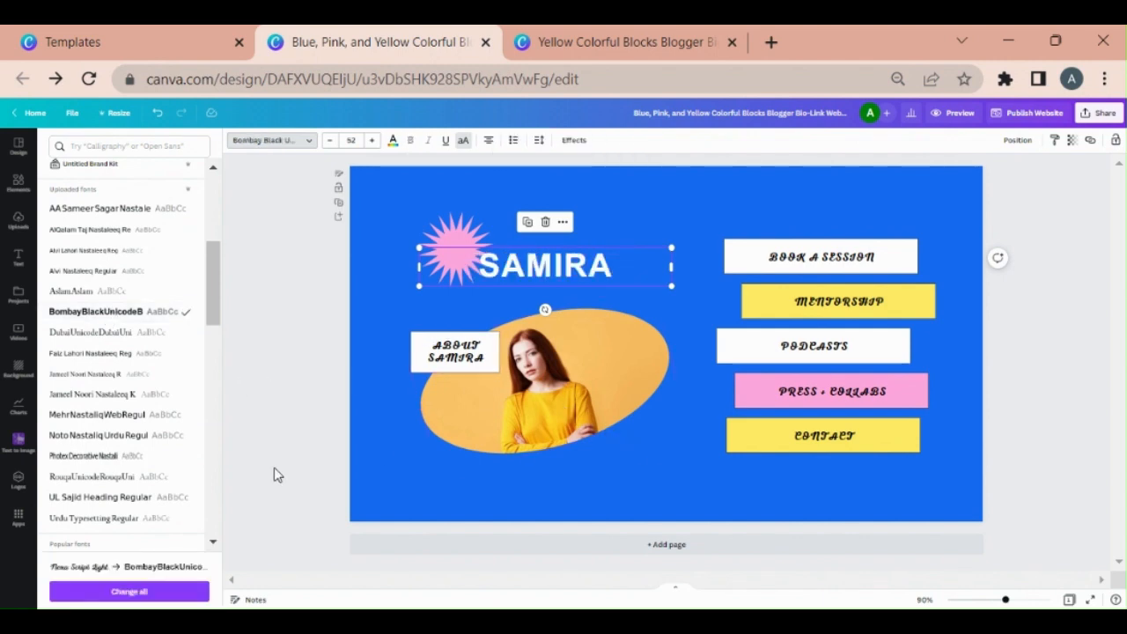
Step: Set the "Book a Session" button text to the Gagalin font and the "Mentorship" button text to Intro Script
scroll(123, 366, "down", 3)
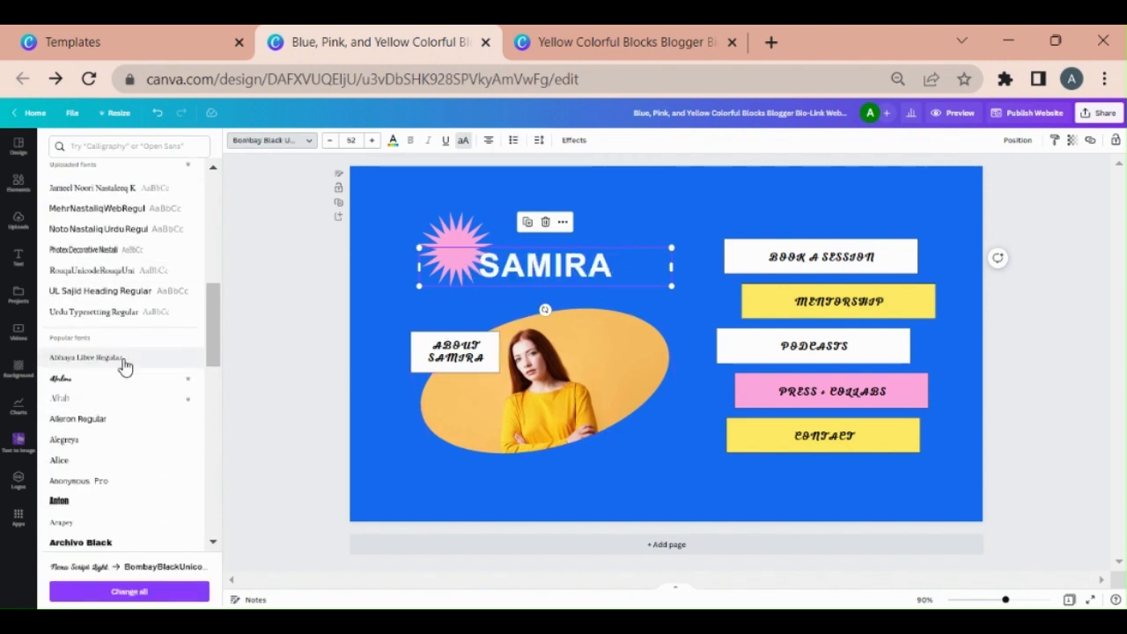
scroll(124, 366, "down", 1)
scroll(124, 367, "down", 2)
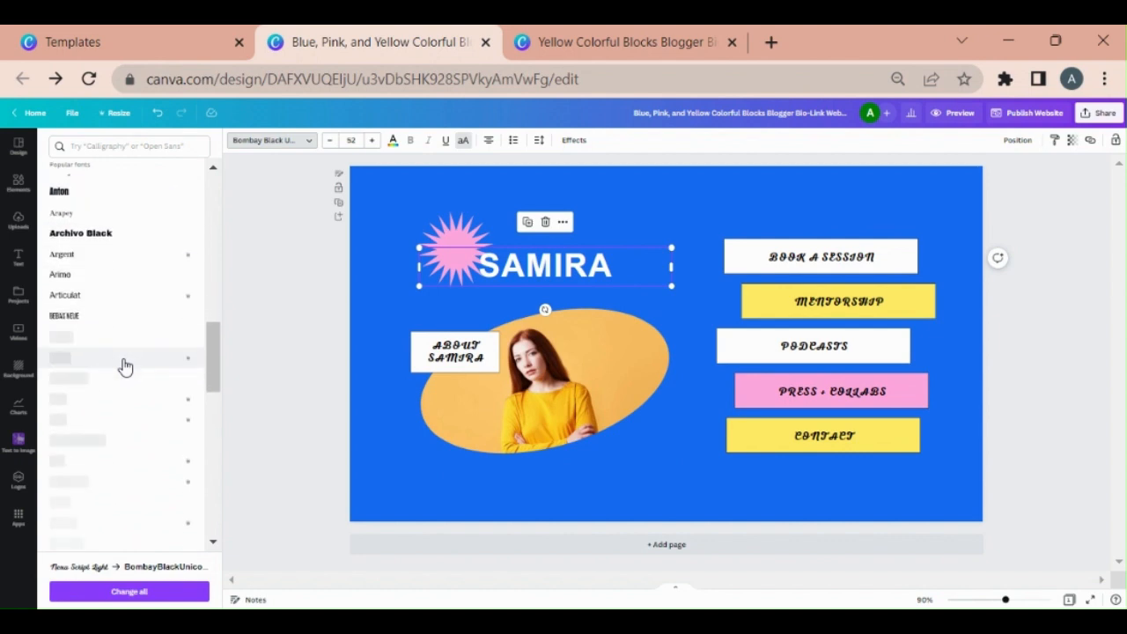
scroll(114, 399, "down", 4)
left_click(889, 260)
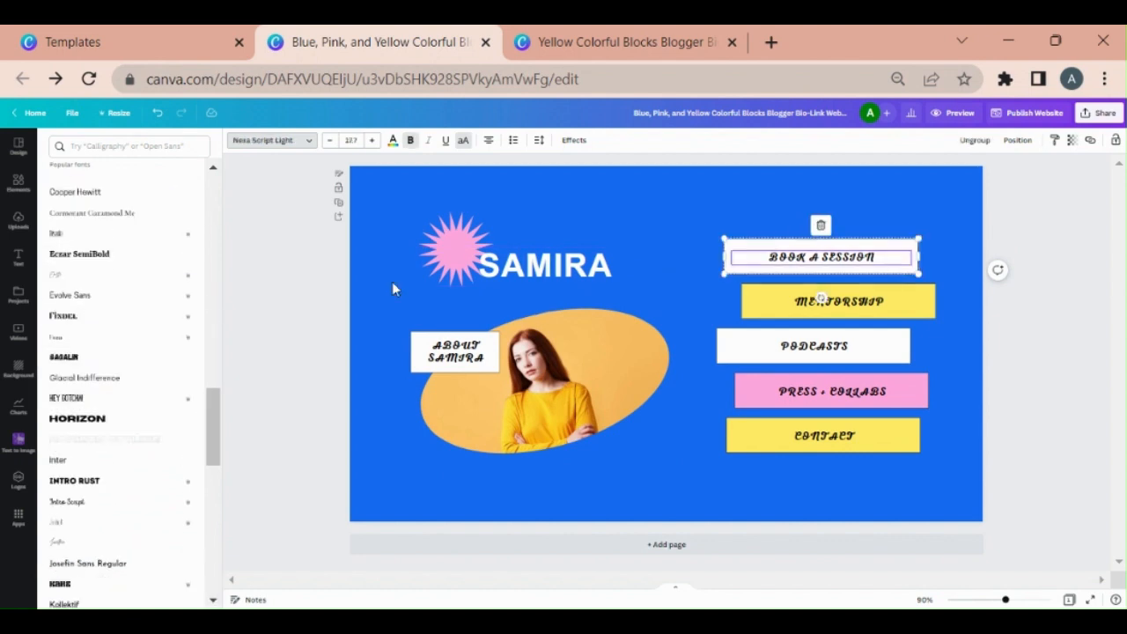
left_click(112, 359)
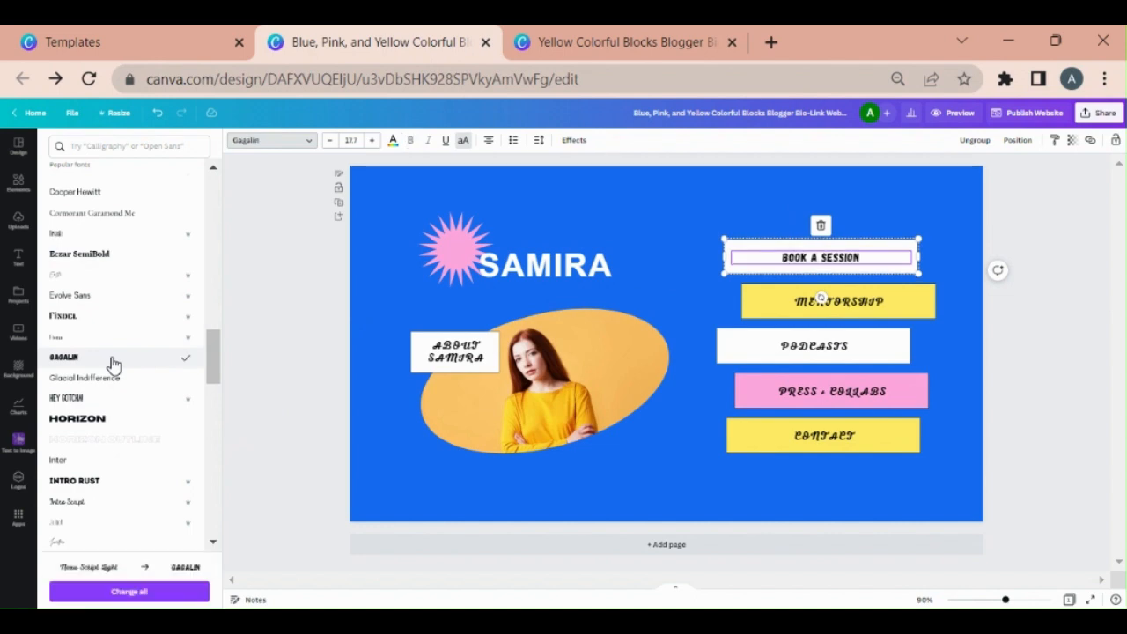
left_click(847, 304)
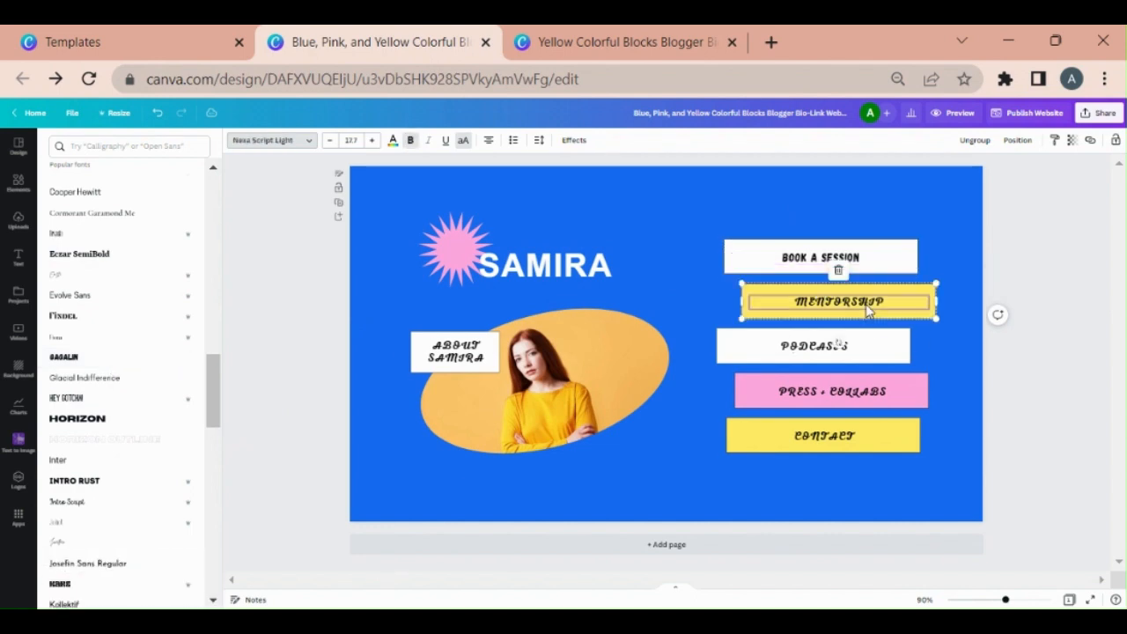
left_click(113, 502)
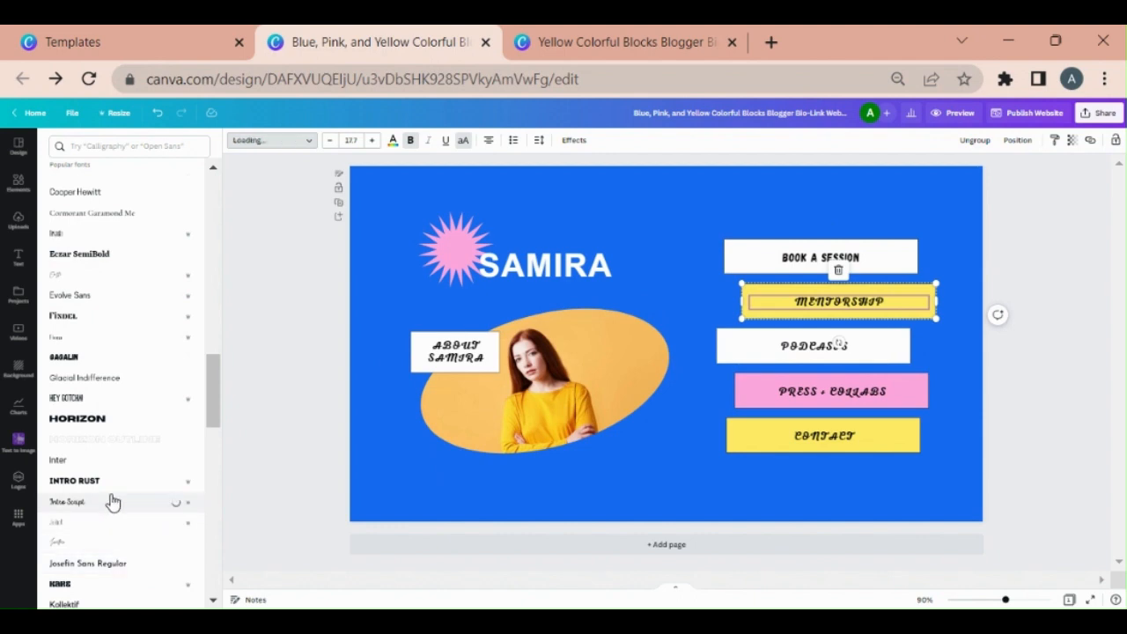